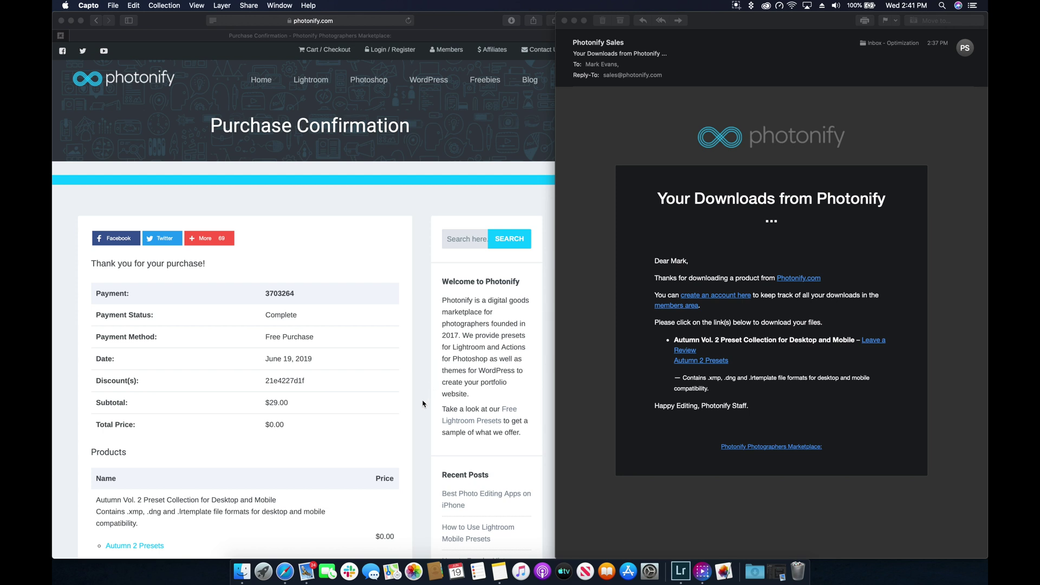
Review the Photonify purchase confirmation page and the download e-mail to locate their Autumn 2 Presets links.
{"action": "scroll", "coordinate": [423, 404], "scroll_direction": "down", "scroll_amount": 5}
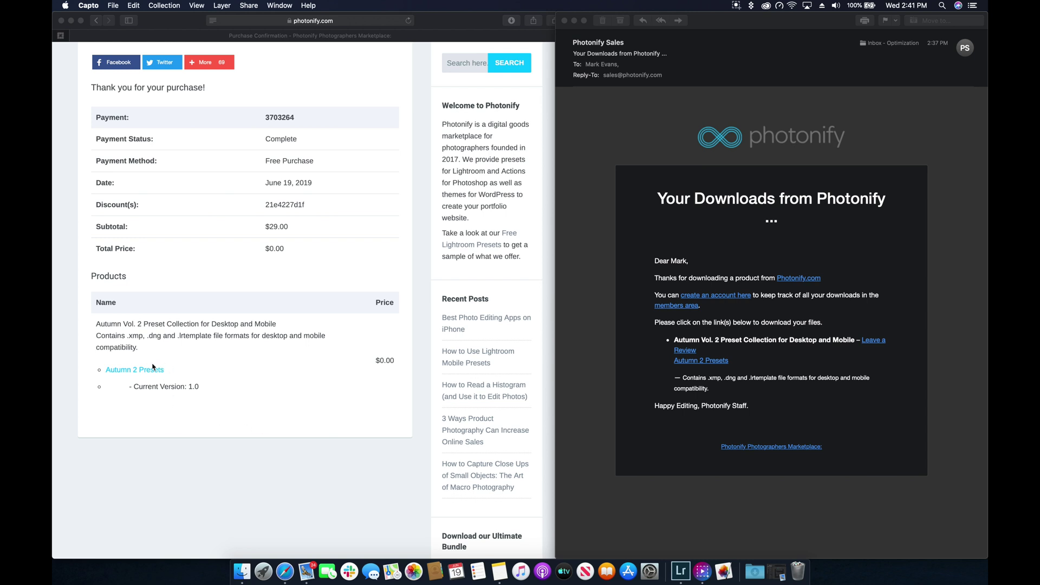
{"action": "left_click", "coordinate": [278, 424]}
{"action": "scroll", "coordinate": [277, 422], "scroll_direction": "up", "scroll_amount": 5}
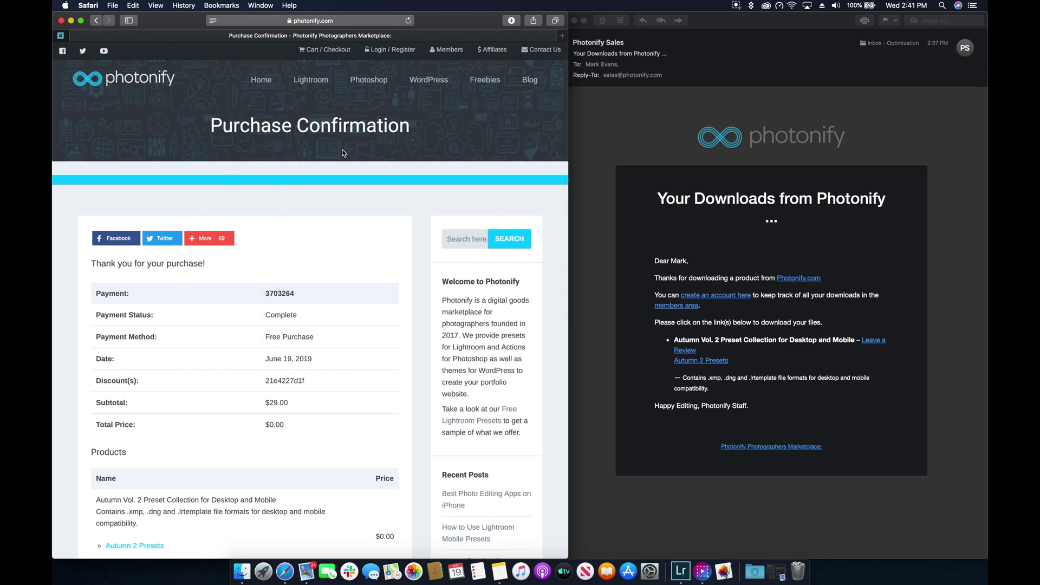
{"action": "left_click", "coordinate": [618, 255]}
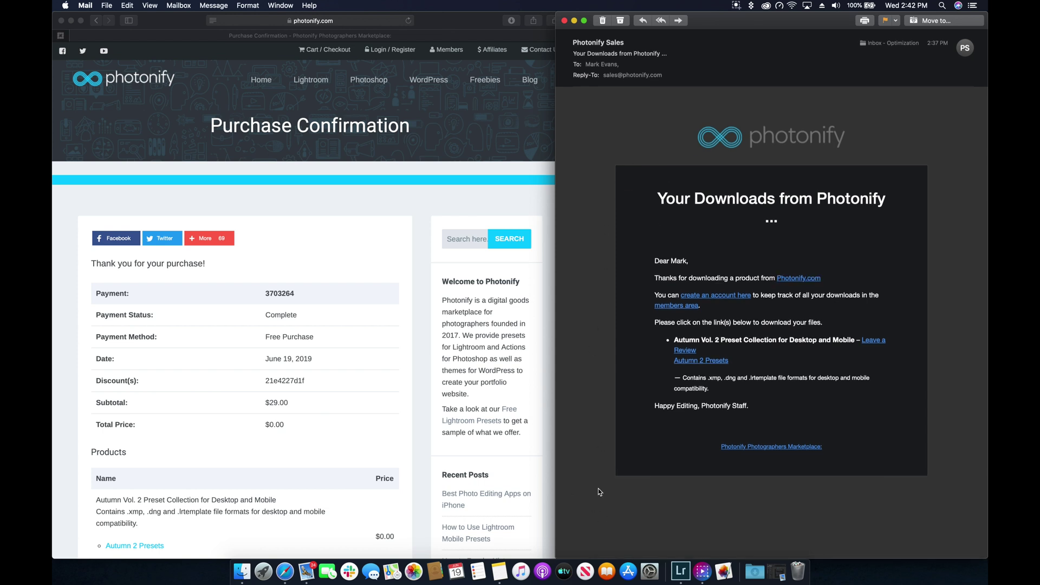
{"action": "left_click", "coordinate": [420, 423]}
{"action": "scroll", "coordinate": [286, 332], "scroll_direction": "down", "scroll_amount": 3}
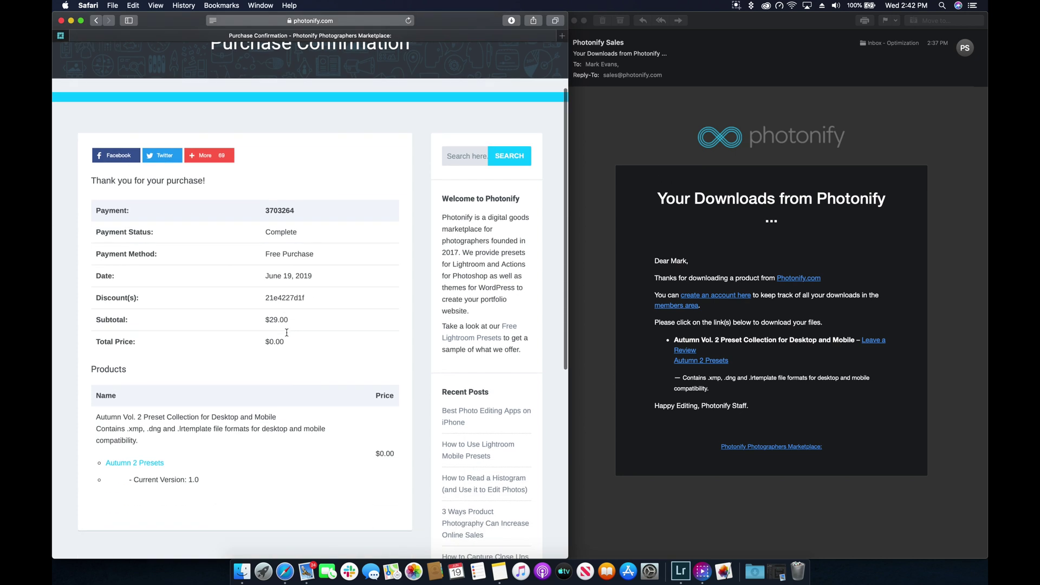
{"action": "scroll", "coordinate": [312, 278], "scroll_direction": "up", "scroll_amount": 1}
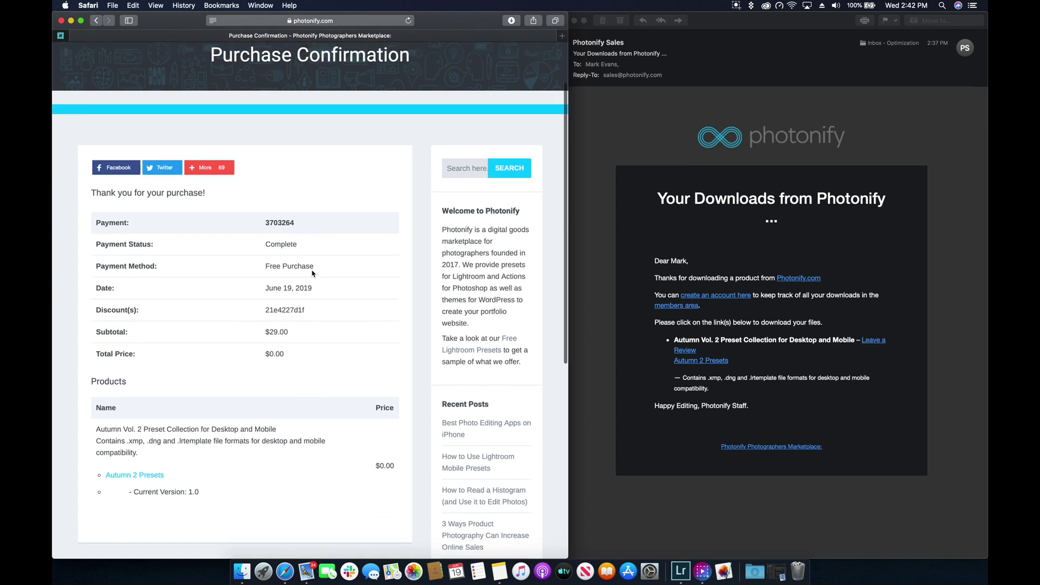
{"action": "scroll", "coordinate": [282, 315], "scroll_direction": "down", "scroll_amount": 3}
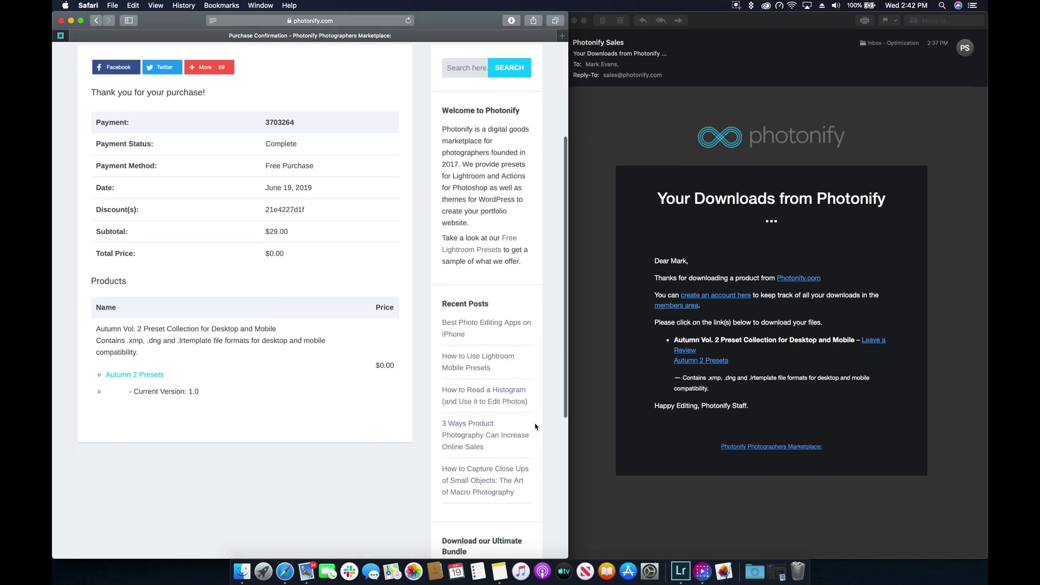
{"action": "left_click", "coordinate": [605, 369]}
Download Autumn 2 Presets from the purchase confirmation page, allowing downloads on photonify.com.
{"action": "left_click", "coordinate": [418, 426]}
{"action": "scroll", "coordinate": [135, 380], "scroll_direction": "up", "scroll_amount": 1}
{"action": "left_click", "coordinate": [130, 391]}
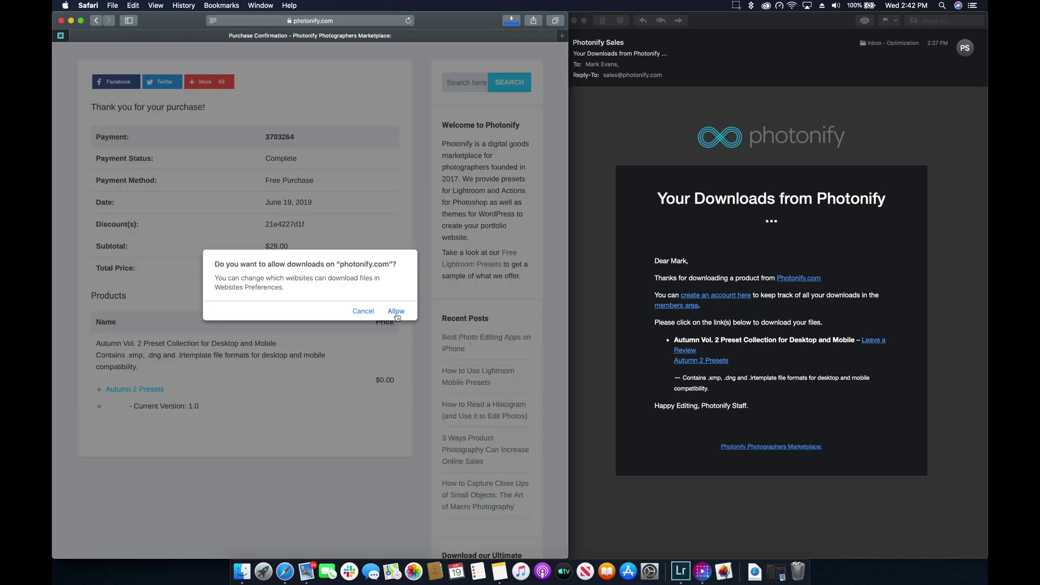
{"action": "left_click", "coordinate": [396, 312]}
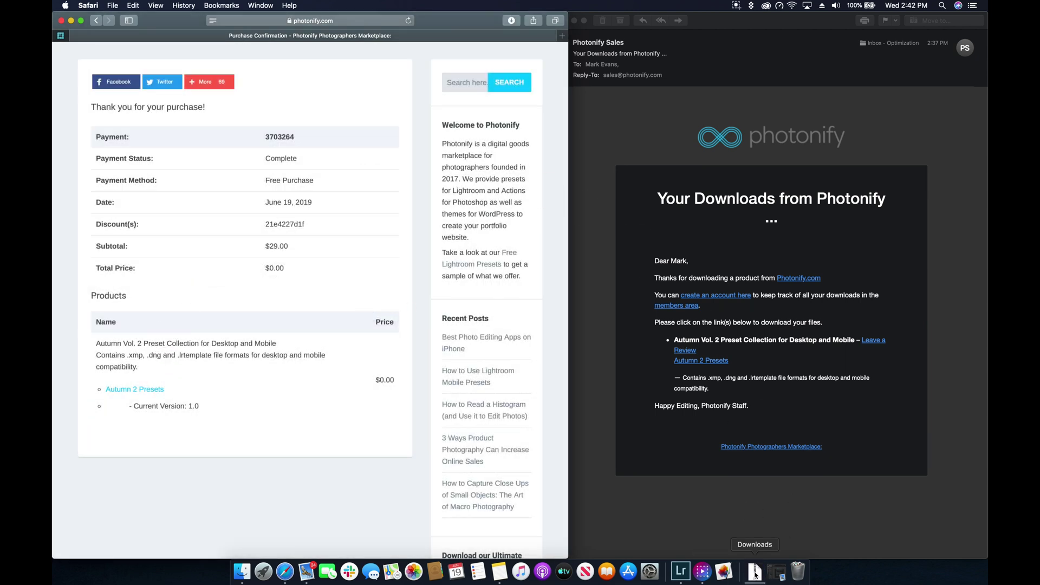
Download Autumn 2 Presets through the link in the Photonify e-mail, allowing downloads on r.koocmedia.com.
{"action": "left_click", "coordinate": [603, 317]}
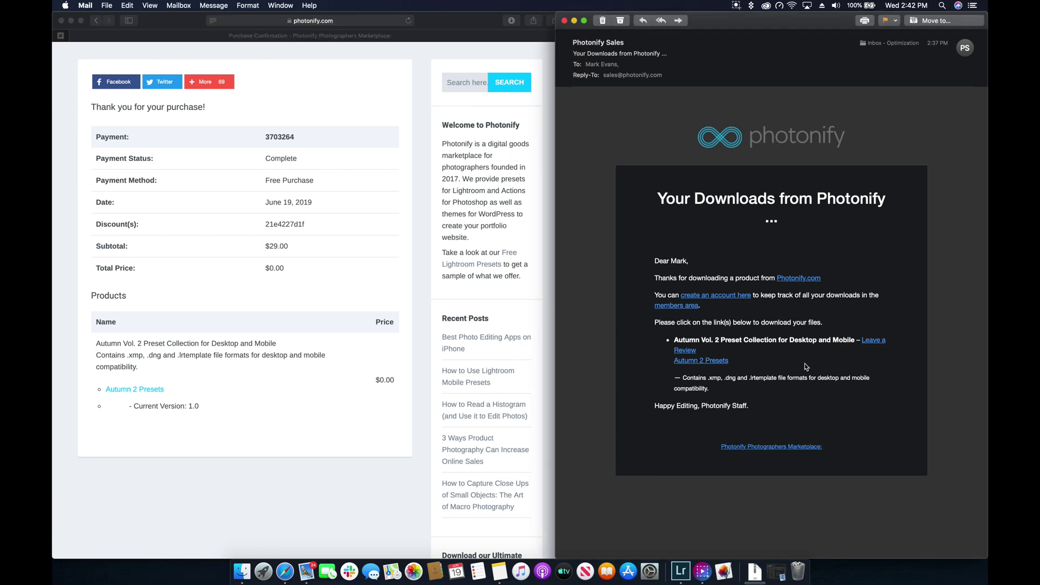
{"action": "left_click", "coordinate": [701, 361]}
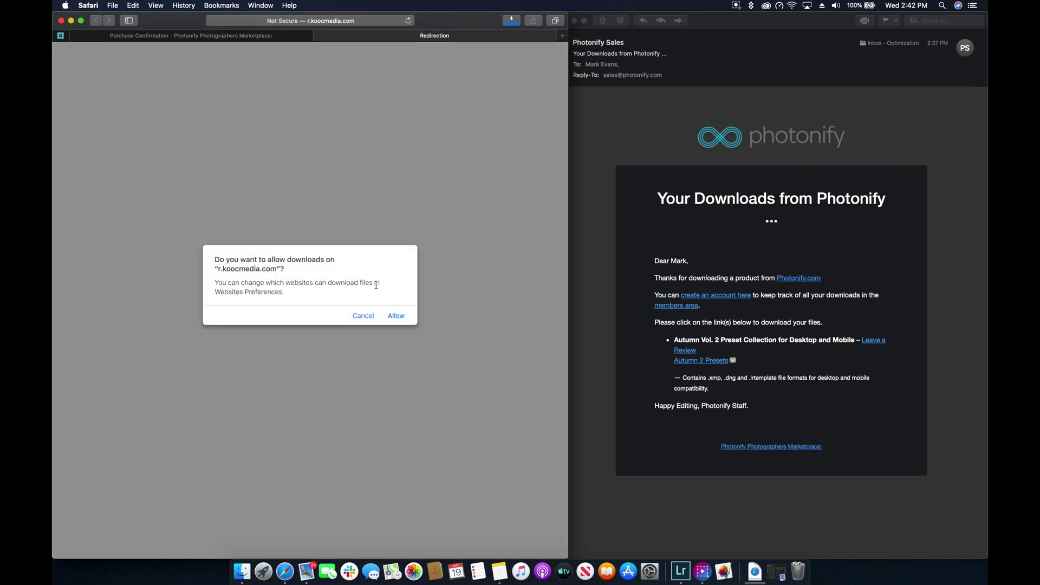
{"action": "left_click", "coordinate": [395, 317]}
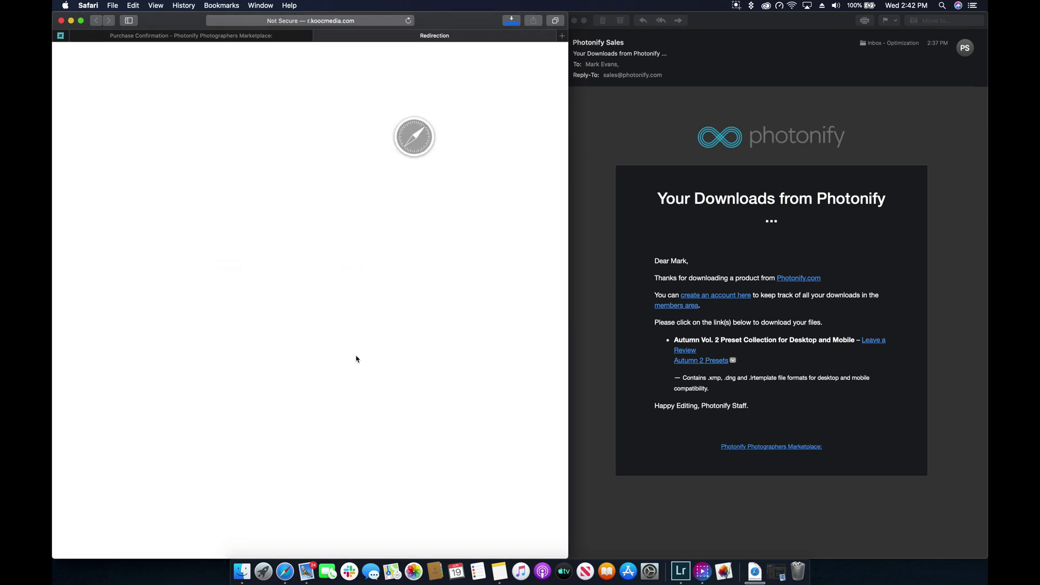
{"action": "left_click", "coordinate": [744, 526]}
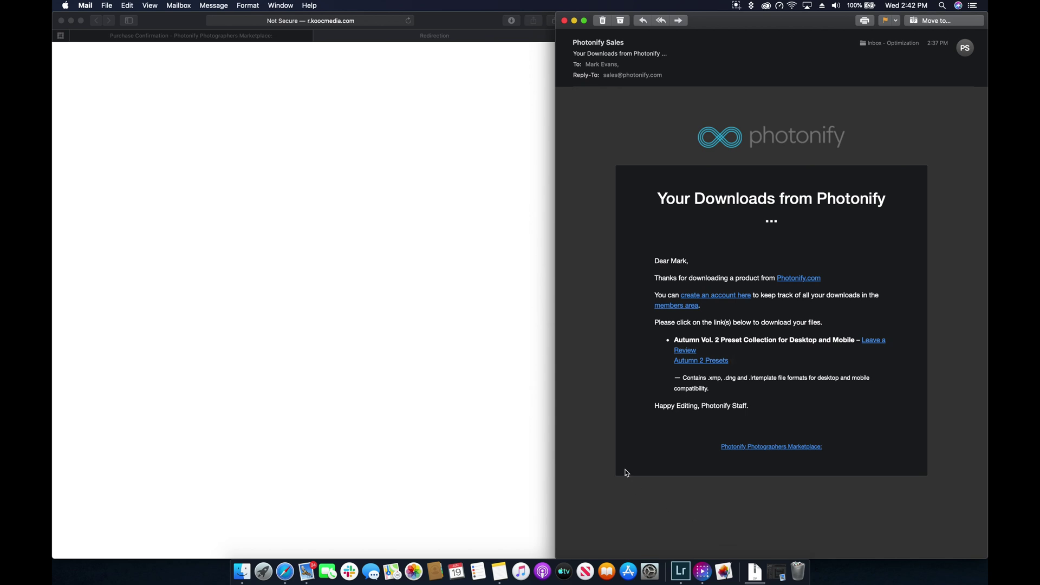
Quit Mail and switch from the purchase confirmation page to Lightroom Classic.
{"action": "left_click", "coordinate": [488, 406]}
{"action": "left_click", "coordinate": [216, 36]}
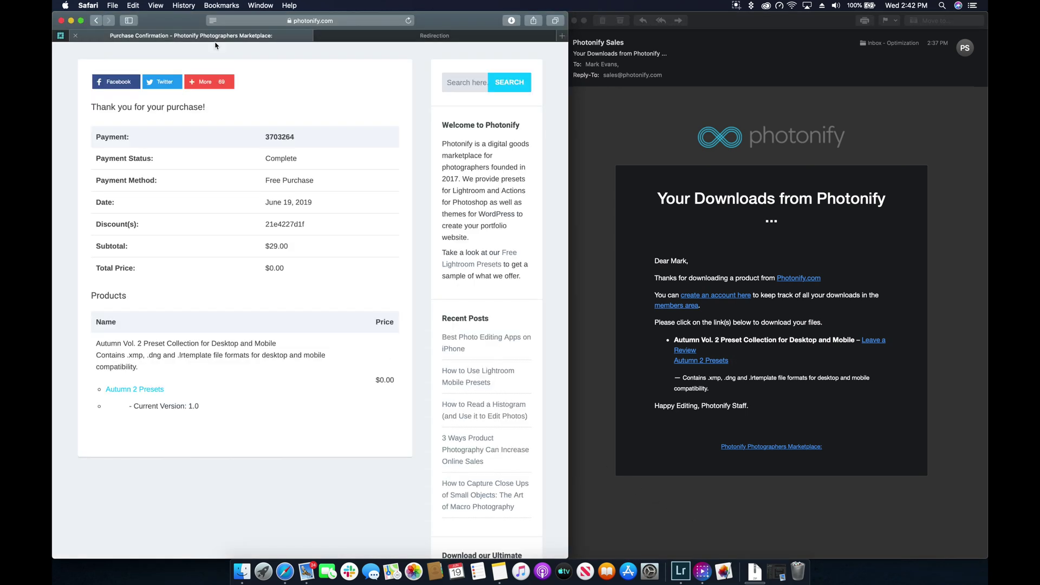
{"action": "scroll", "coordinate": [216, 108], "scroll_direction": "up", "scroll_amount": 5}
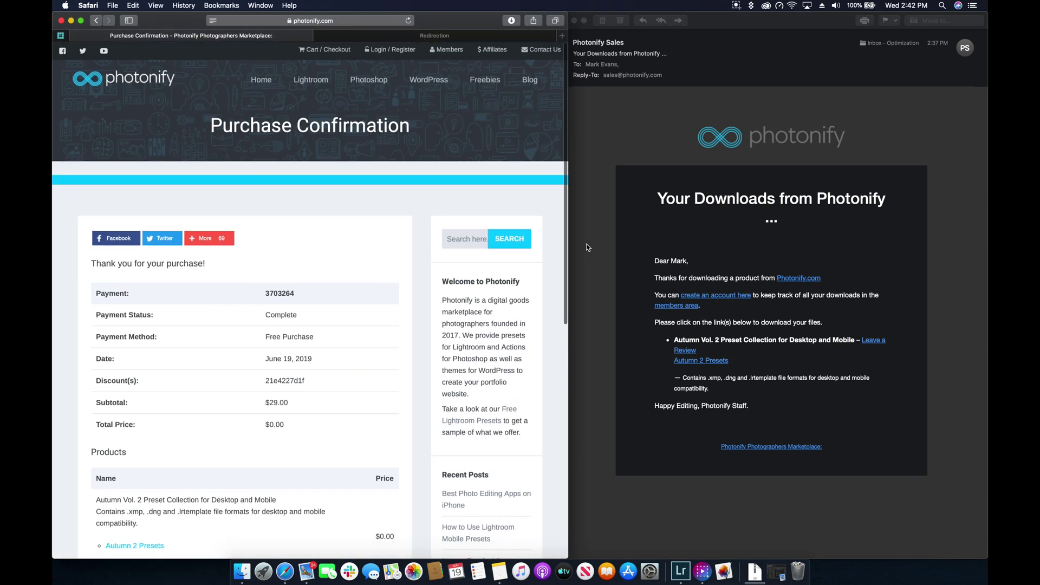
{"action": "left_click", "coordinate": [589, 247]}
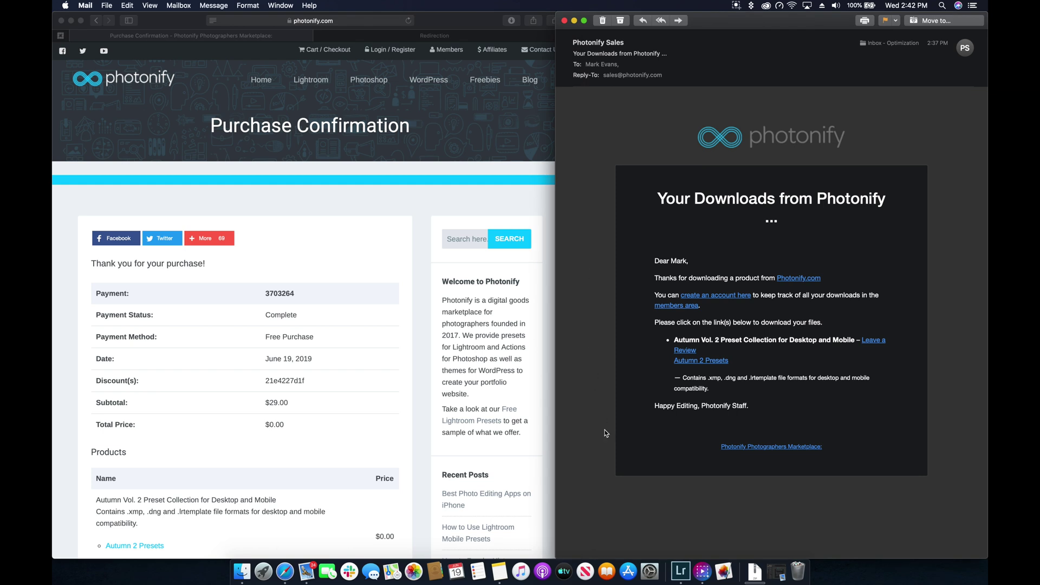
{"action": "key", "text": "super+q"}
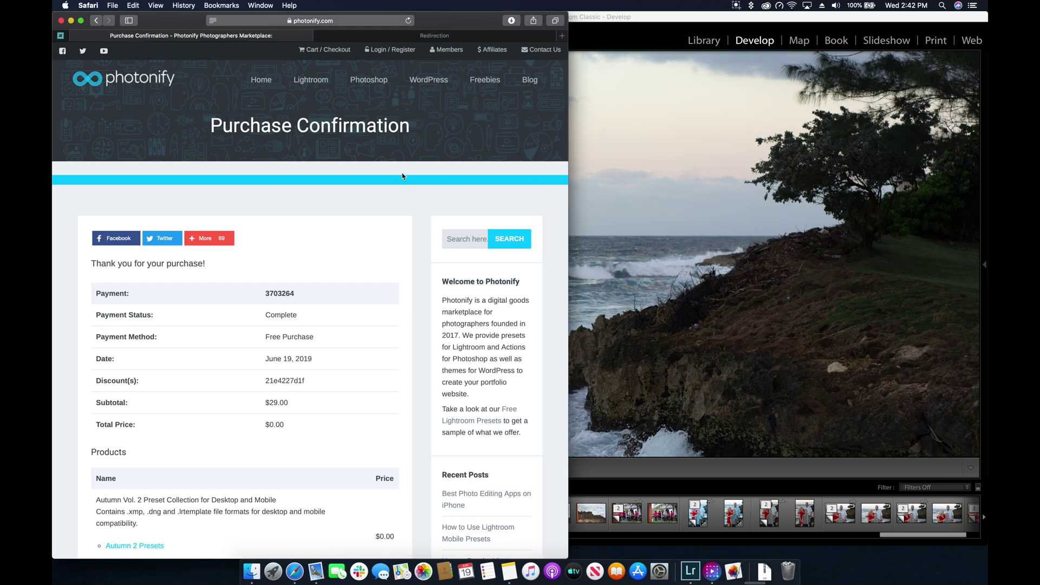
{"action": "left_click", "coordinate": [621, 362]}
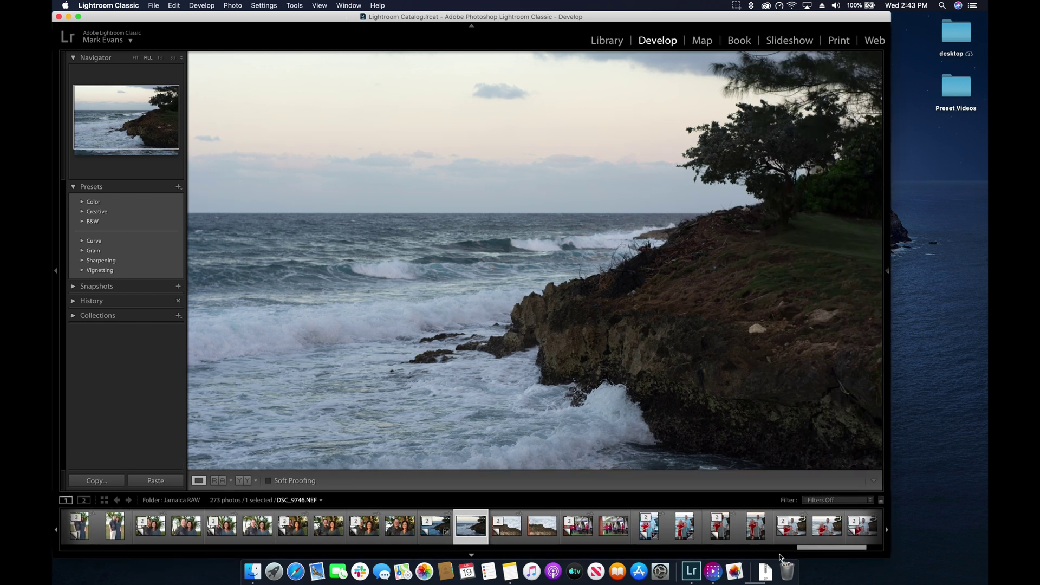
Move the downloaded presets ZIP archive from the Downloads stack to the desktop and unpack it.
{"action": "left_click_drag", "start_coordinate": [765, 571], "coordinate": [931, 211]}
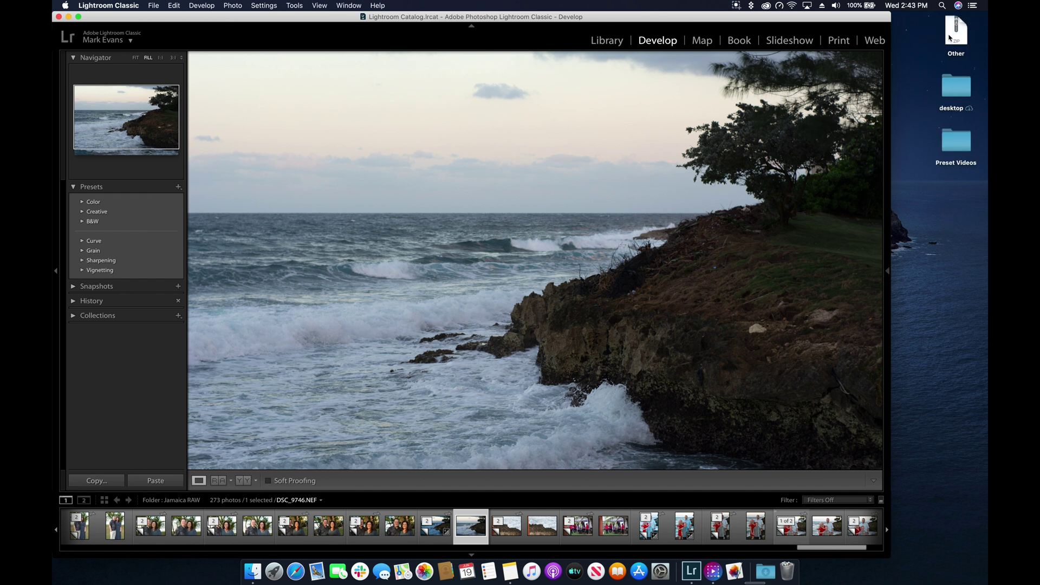
{"action": "left_click", "coordinate": [958, 82]}
{"action": "double_click", "coordinate": [958, 86]}
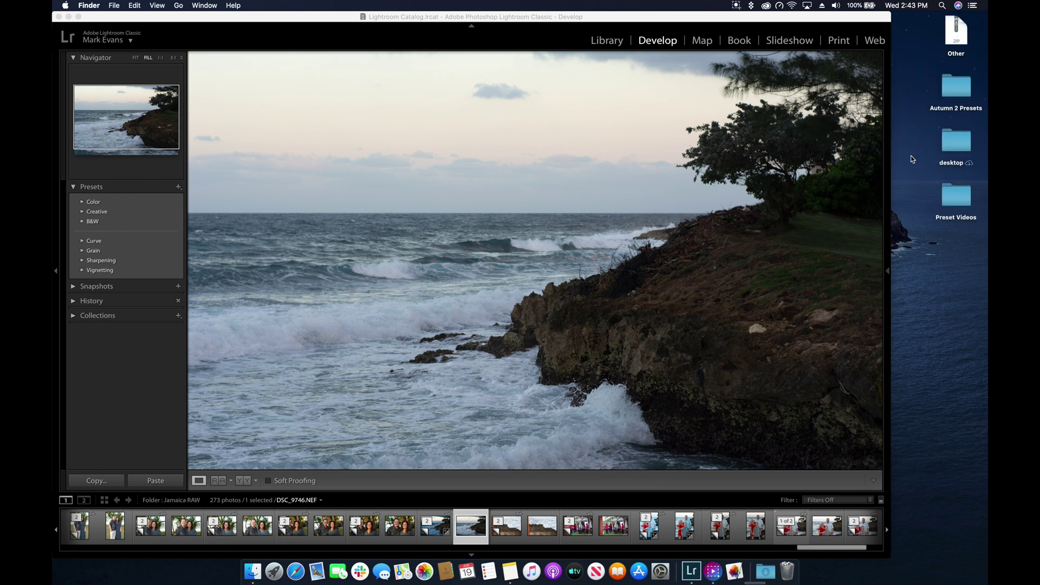
Open the unpacked Autumn 2 Presets folder in list view, then enlarge and reposition its window to show more files.
{"action": "left_click", "coordinate": [961, 91]}
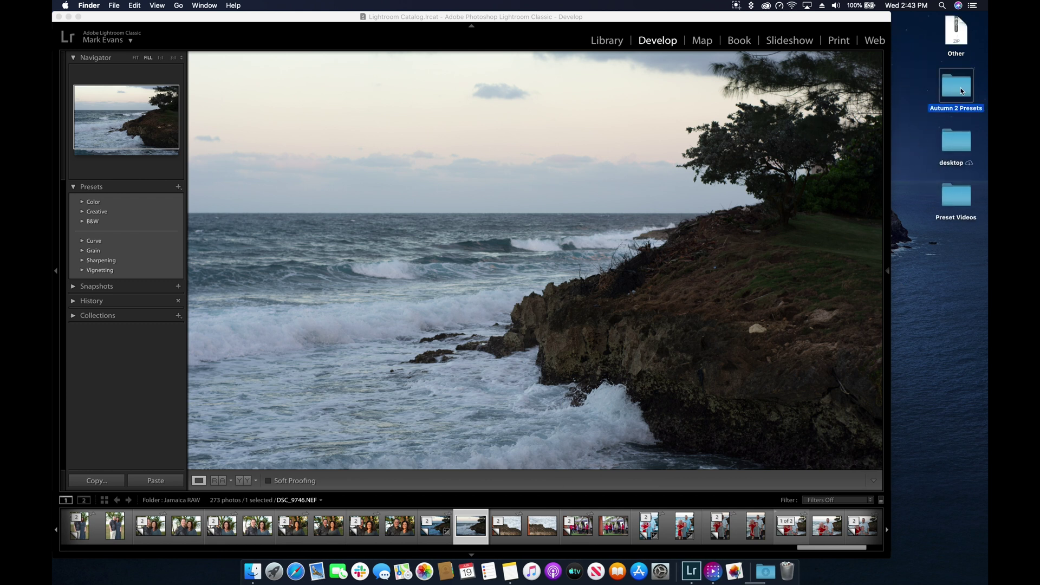
{"action": "double_click", "coordinate": [962, 91]}
{"action": "key", "text": "super+2"}
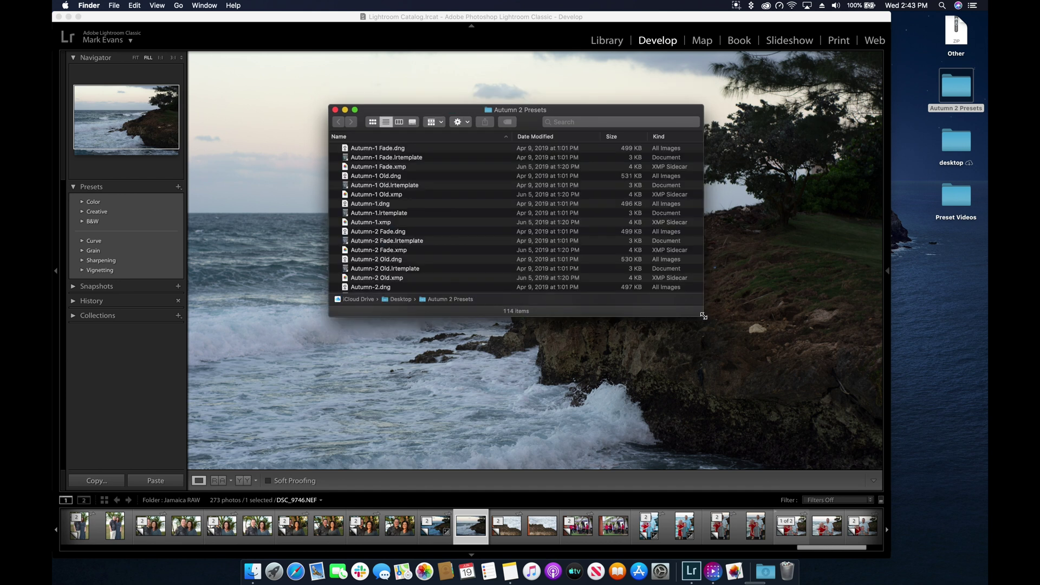
{"action": "left_click_drag", "start_coordinate": [703, 315], "coordinate": [707, 427]}
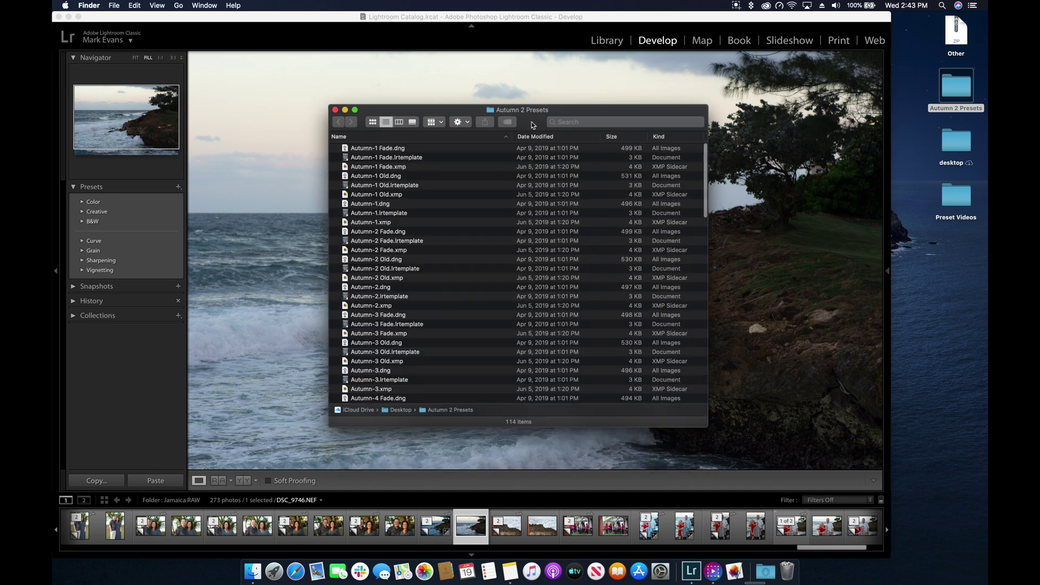
{"action": "left_click_drag", "start_coordinate": [533, 125], "coordinate": [613, 28]}
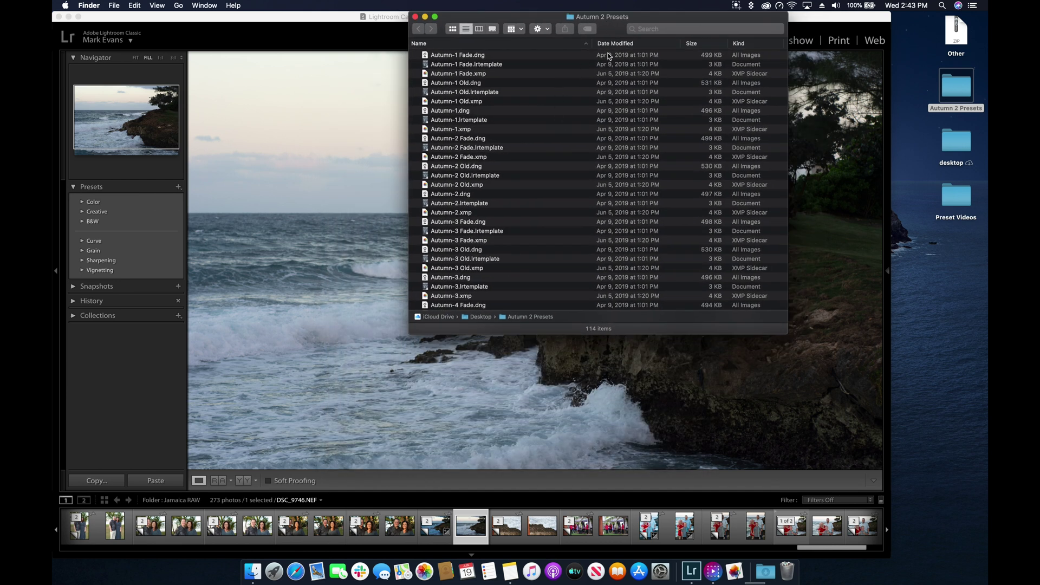
Examine the .dng, .lrtemplate and .xmp versions of the Autumn-1 Fade preset in the Autumn 2 Presets folder.
{"action": "left_click", "coordinate": [494, 58]}
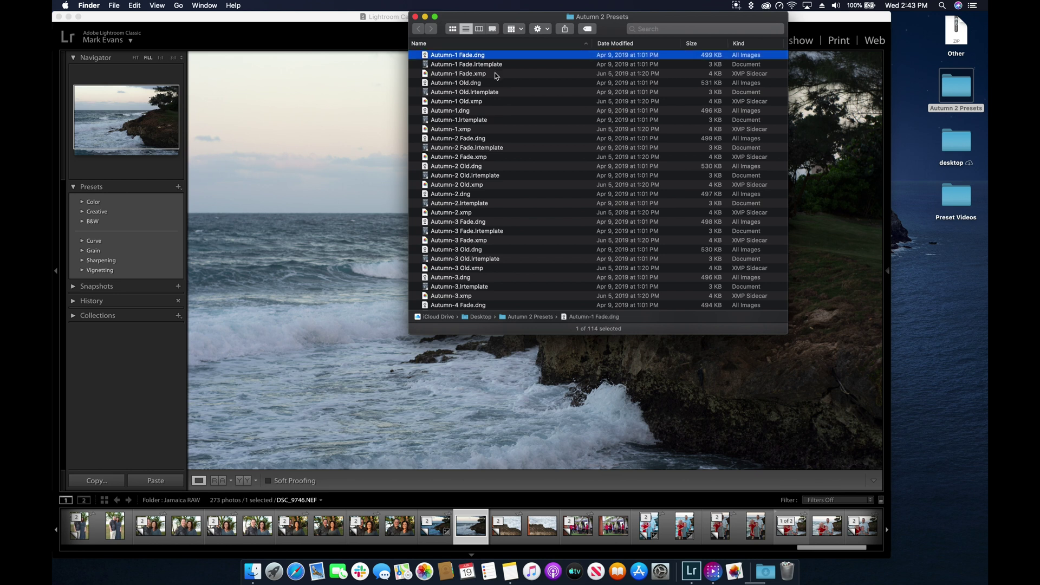
{"action": "left_click", "coordinate": [495, 73], "text": "shift"}
{"action": "left_click", "coordinate": [494, 56]}
{"action": "left_click", "coordinate": [518, 65]}
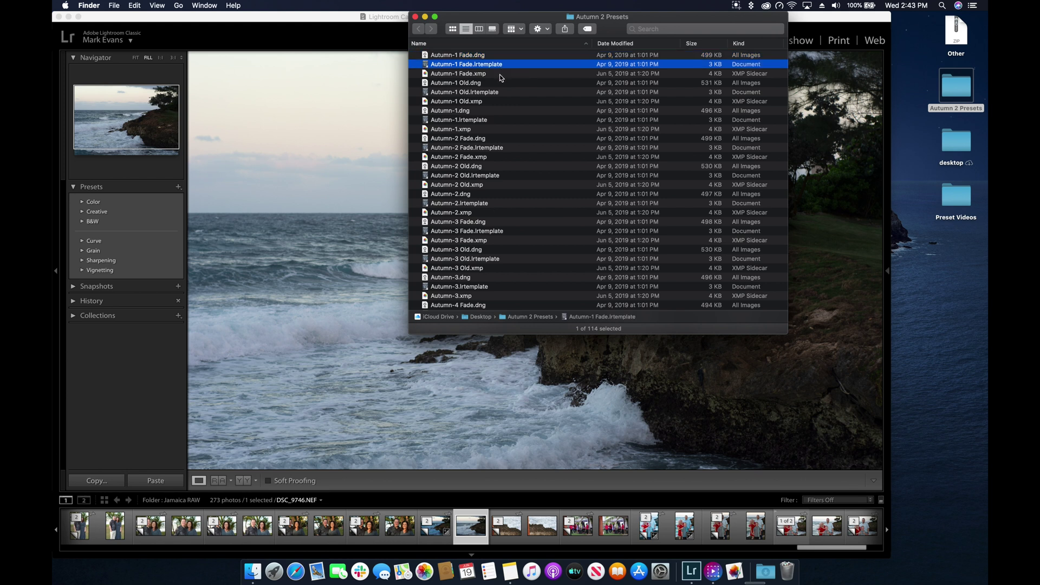
{"action": "left_click", "coordinate": [501, 76]}
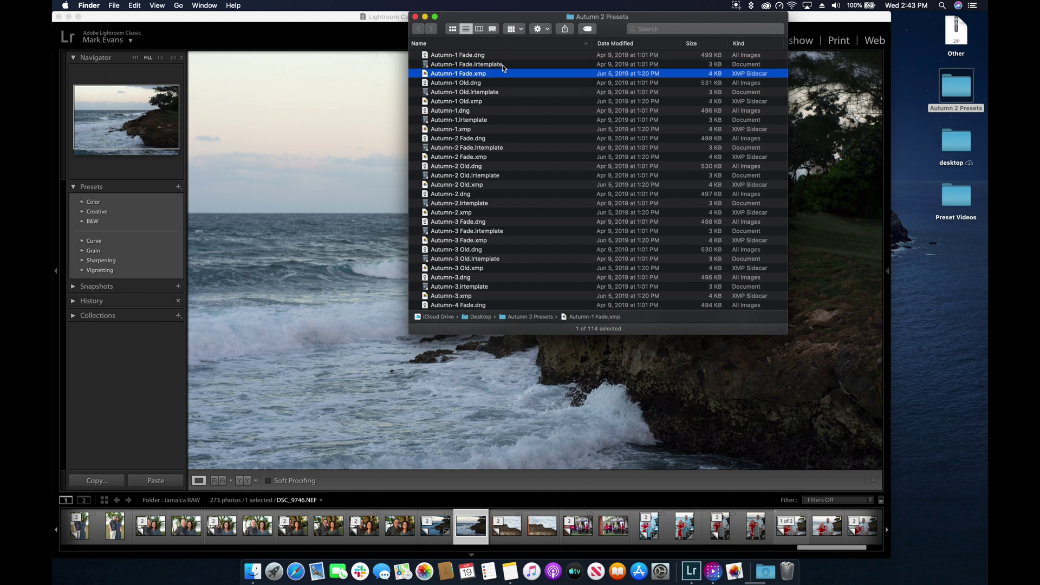
{"action": "left_click", "coordinate": [510, 65]}
{"action": "left_click", "coordinate": [511, 56]}
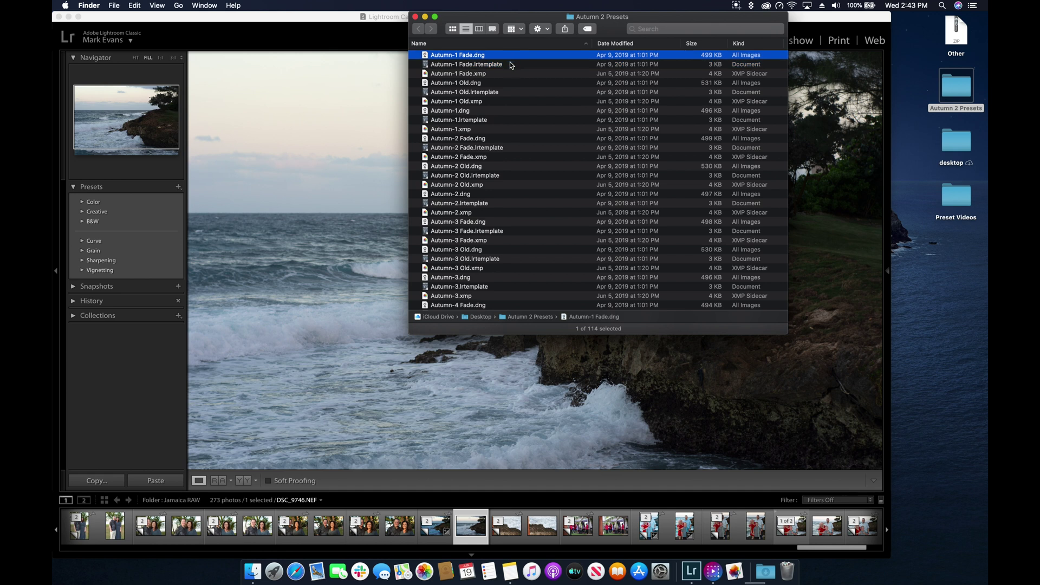
{"action": "left_click", "coordinate": [506, 75]}
{"action": "left_click", "coordinate": [506, 55], "text": "shift"}
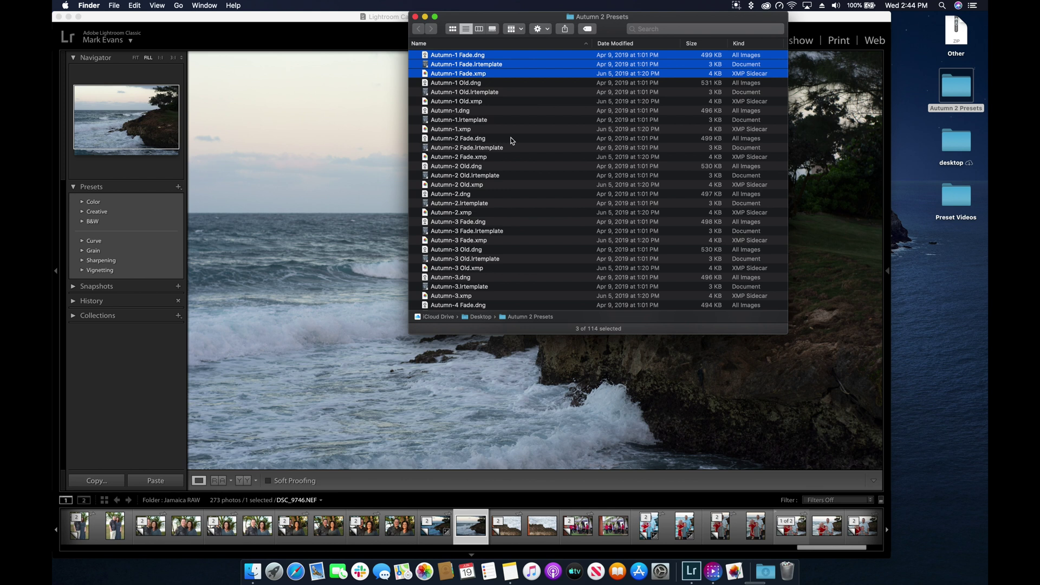
{"action": "left_click", "coordinate": [510, 82]}
Move the Autumn 2 Presets folder window aside and bring Lightroom Classic to the front at full window size.
{"action": "left_click_drag", "start_coordinate": [511, 16], "coordinate": [631, 16]}
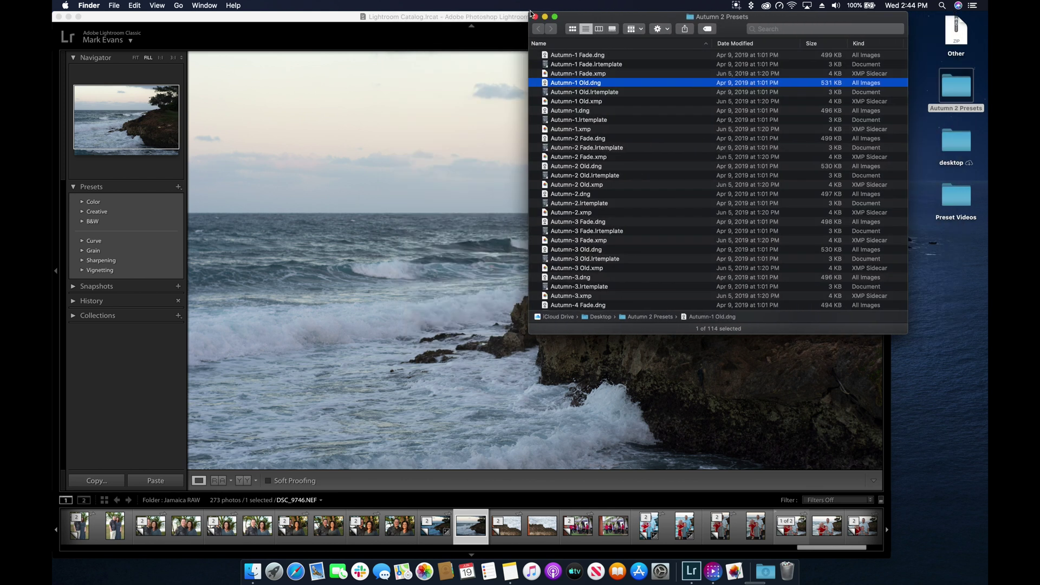
{"action": "left_click_drag", "start_coordinate": [531, 13], "coordinate": [891, 13]}
{"action": "left_click", "coordinate": [670, 154]}
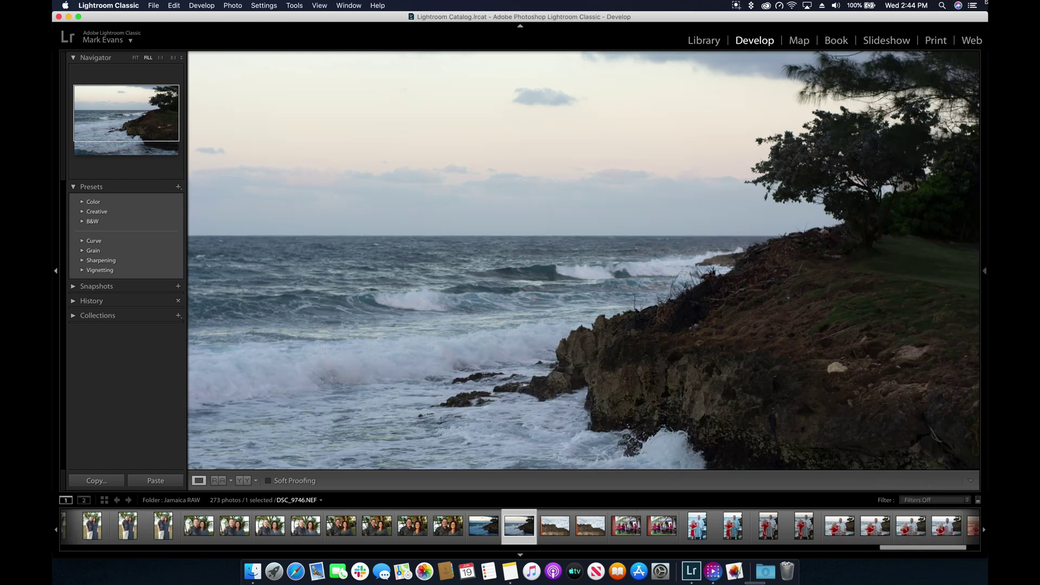
{"action": "double_click", "coordinate": [891, 16]}
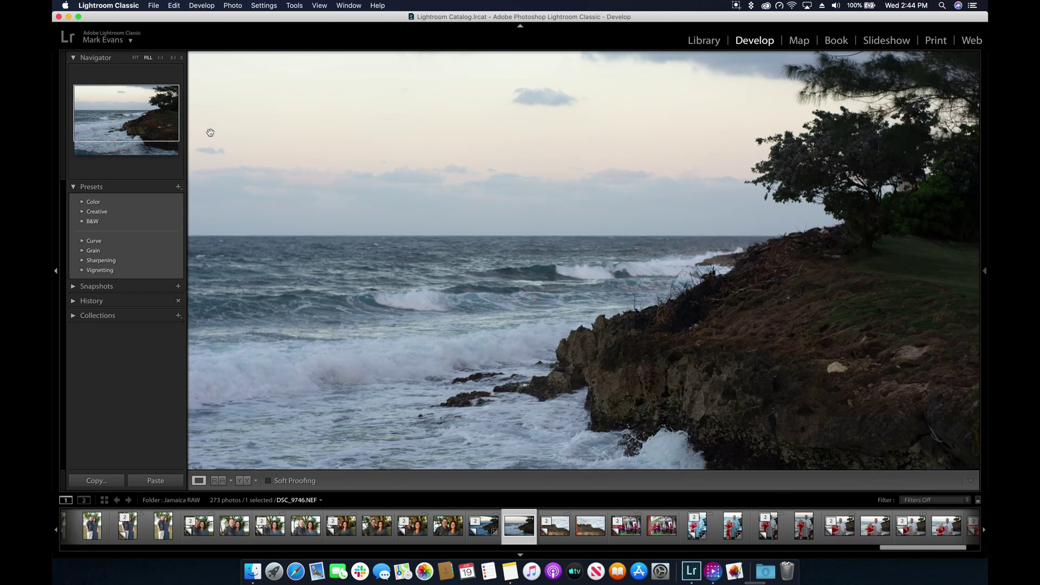
Open Lightroom's Presets preferences and show the folder that holds all other Lightroom presets.
{"action": "left_click", "coordinate": [127, 5]}
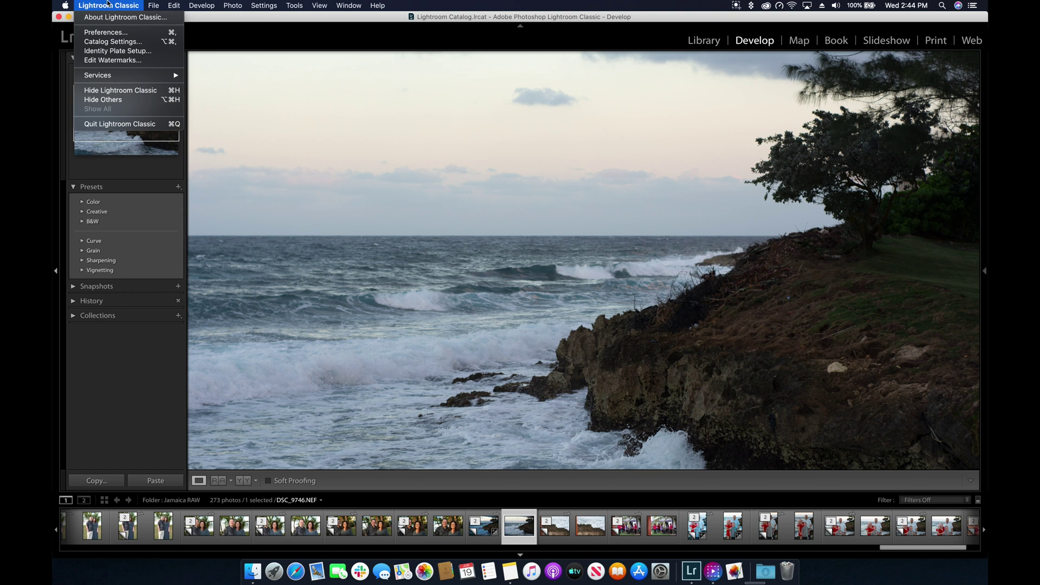
{"action": "left_click", "coordinate": [106, 32]}
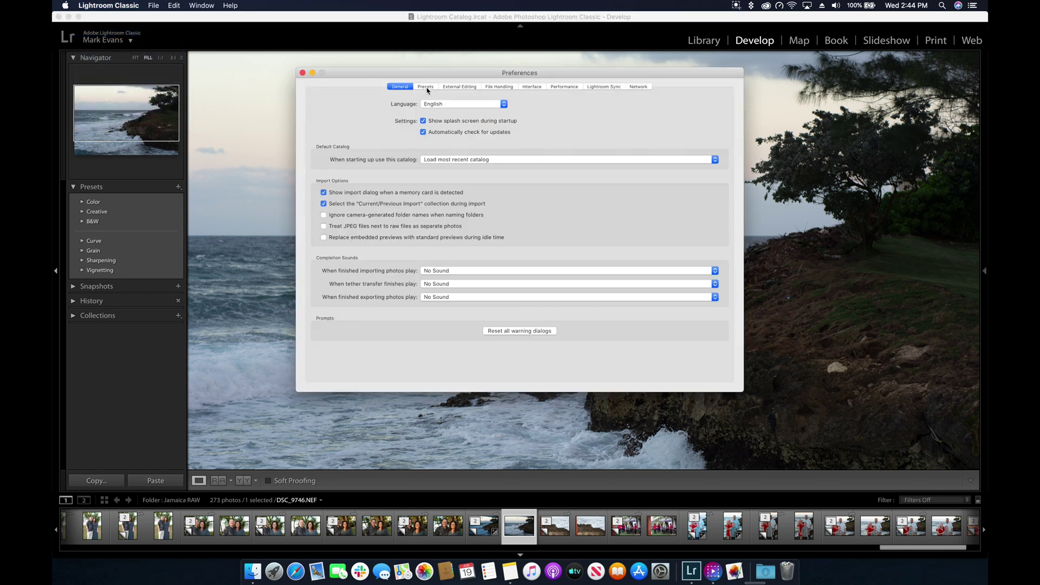
{"action": "left_click", "coordinate": [426, 88]}
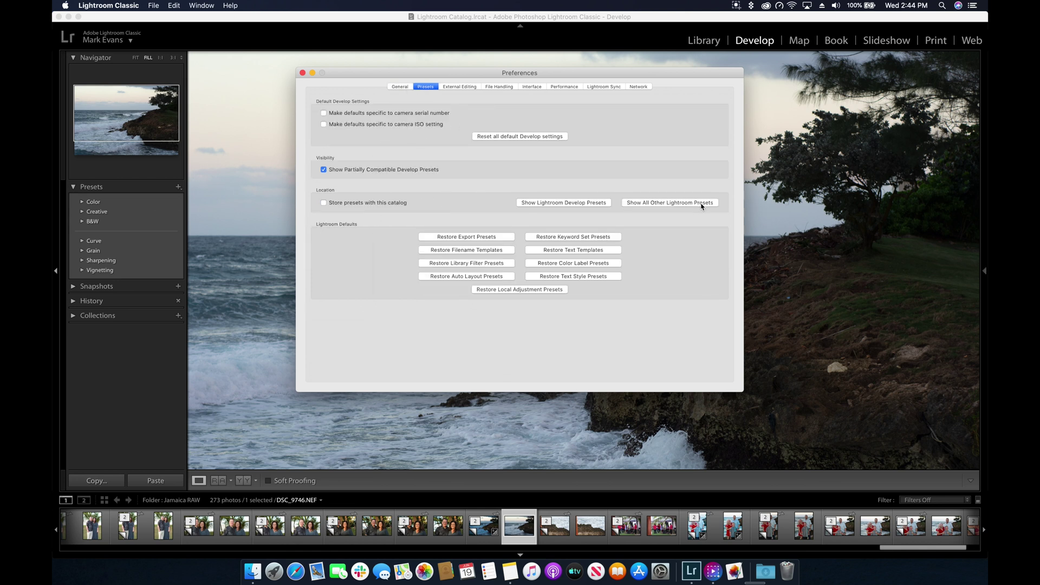
{"action": "left_click", "coordinate": [659, 203]}
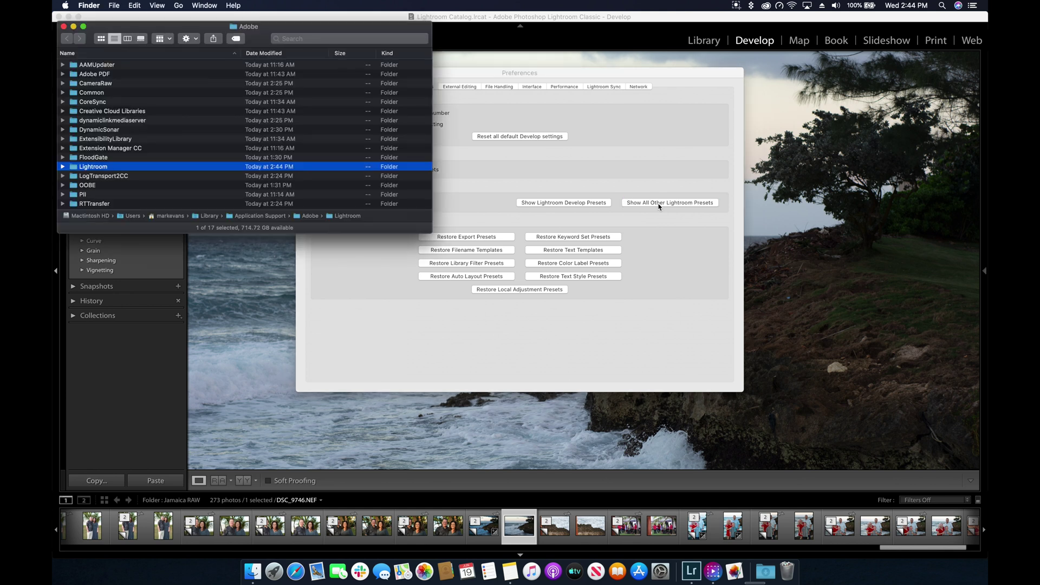
Enlarge the Adobe folder window, switch it to column view, and open Lightroom's Develop Presets folder.
{"action": "left_click_drag", "start_coordinate": [316, 233], "coordinate": [320, 361]}
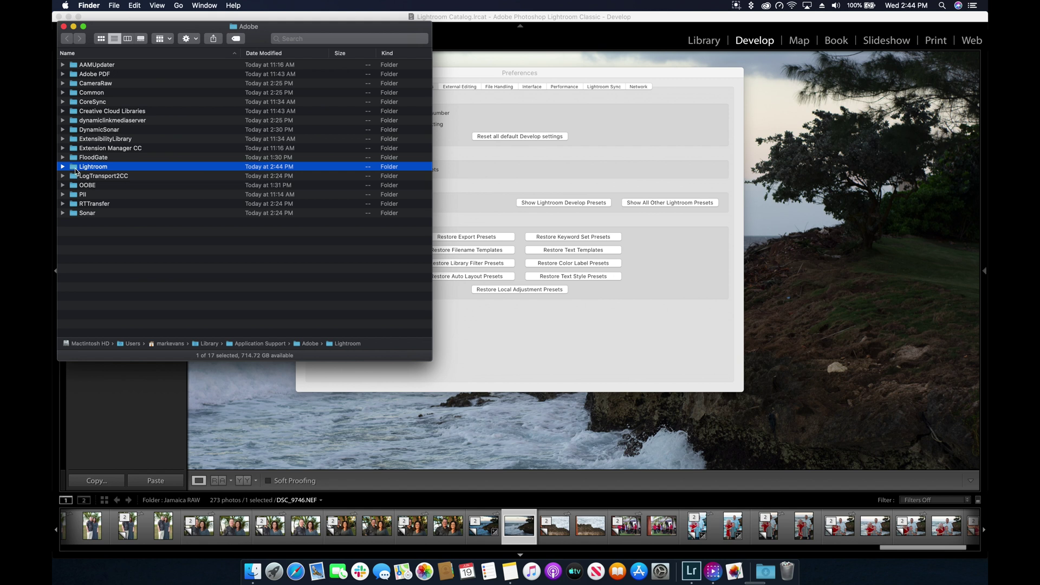
{"action": "left_click", "coordinate": [127, 39]}
{"action": "scroll", "coordinate": [237, 198], "scroll_direction": "right", "scroll_amount": 1}
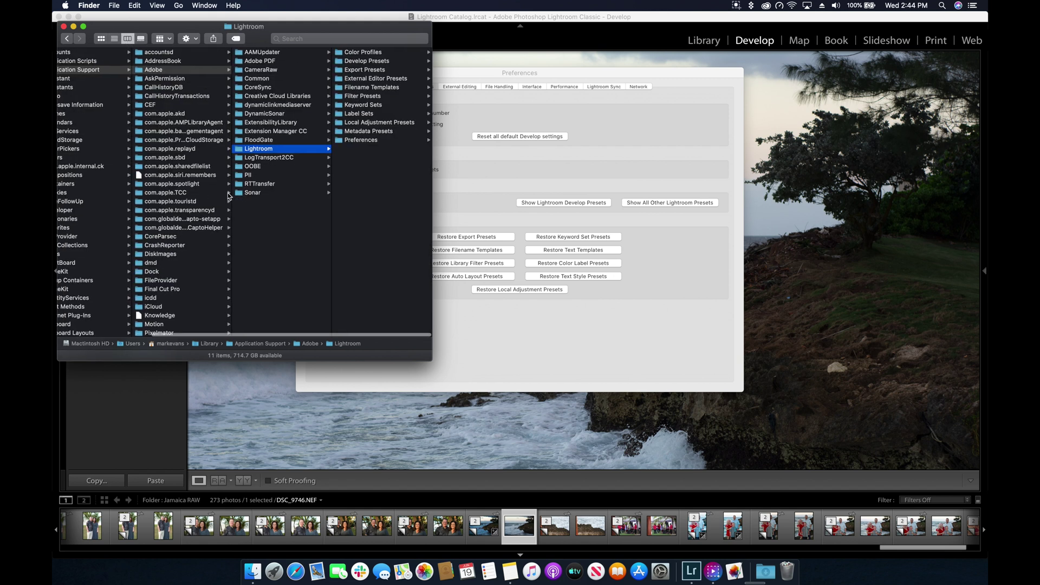
{"action": "left_click", "coordinate": [263, 151]}
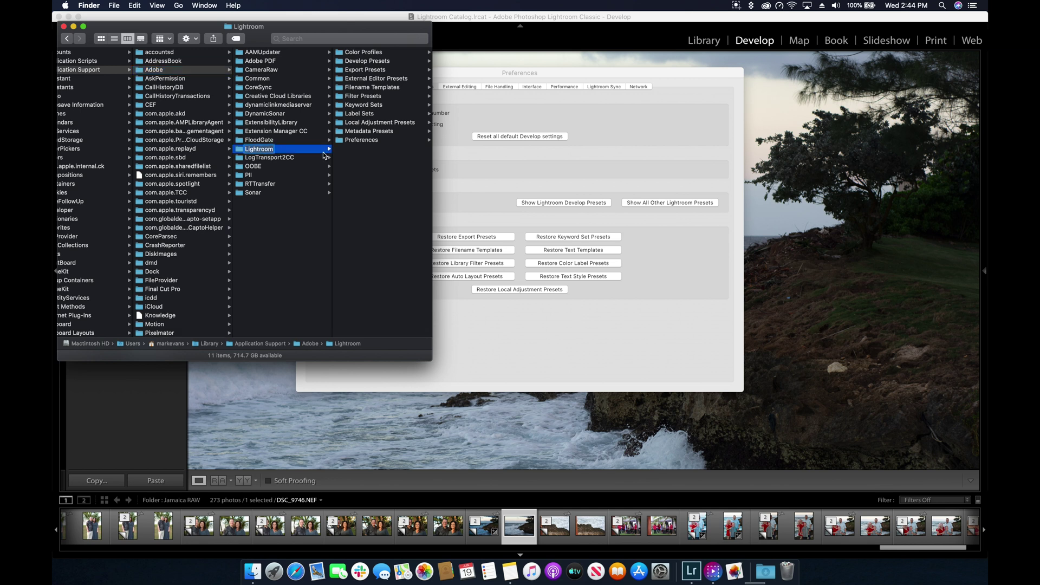
{"action": "left_click", "coordinate": [374, 62]}
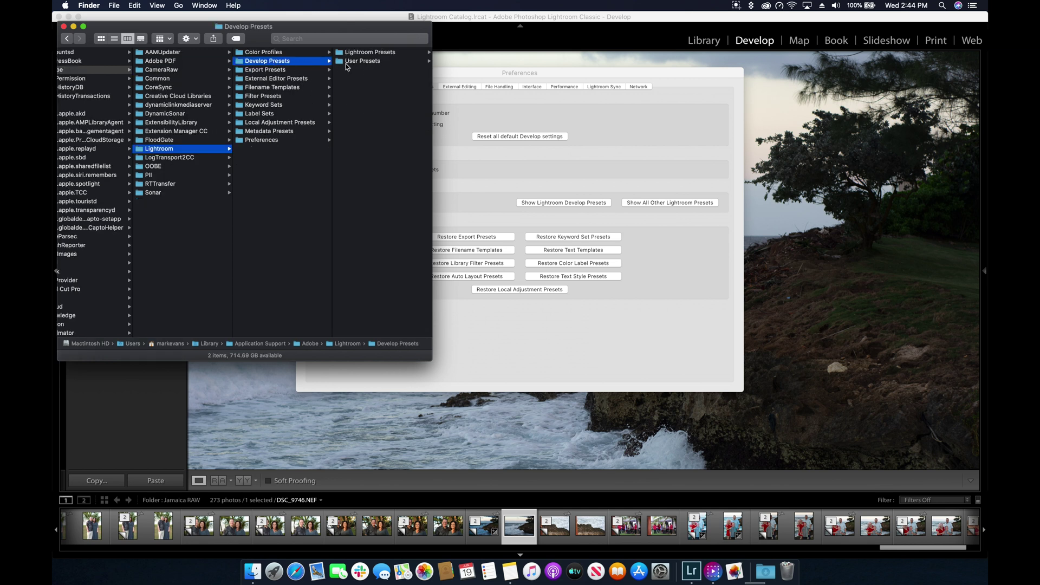
{"action": "left_click", "coordinate": [366, 53]}
{"action": "left_click", "coordinate": [291, 61]}
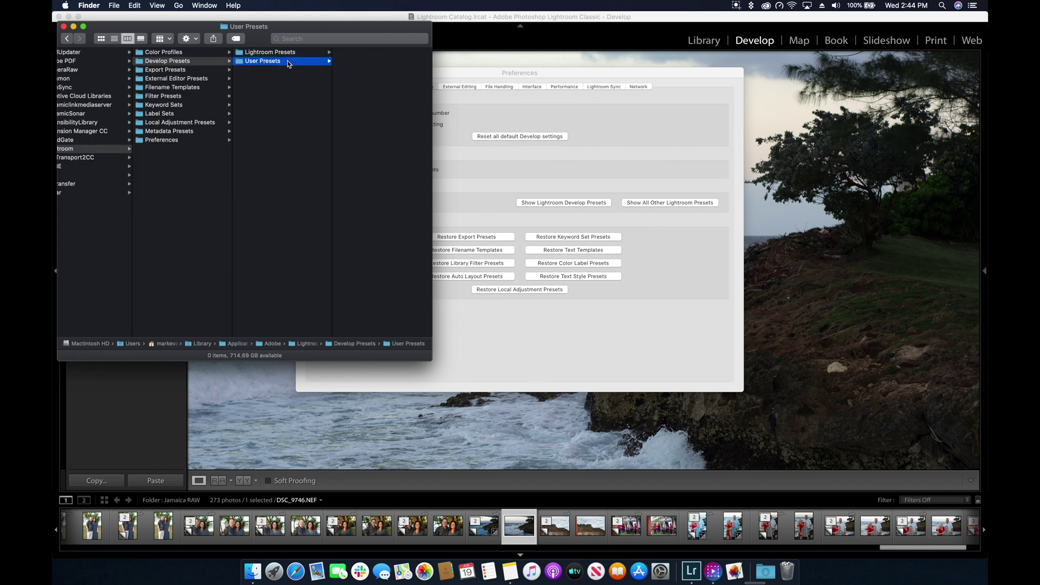
{"action": "left_click", "coordinate": [285, 84]}
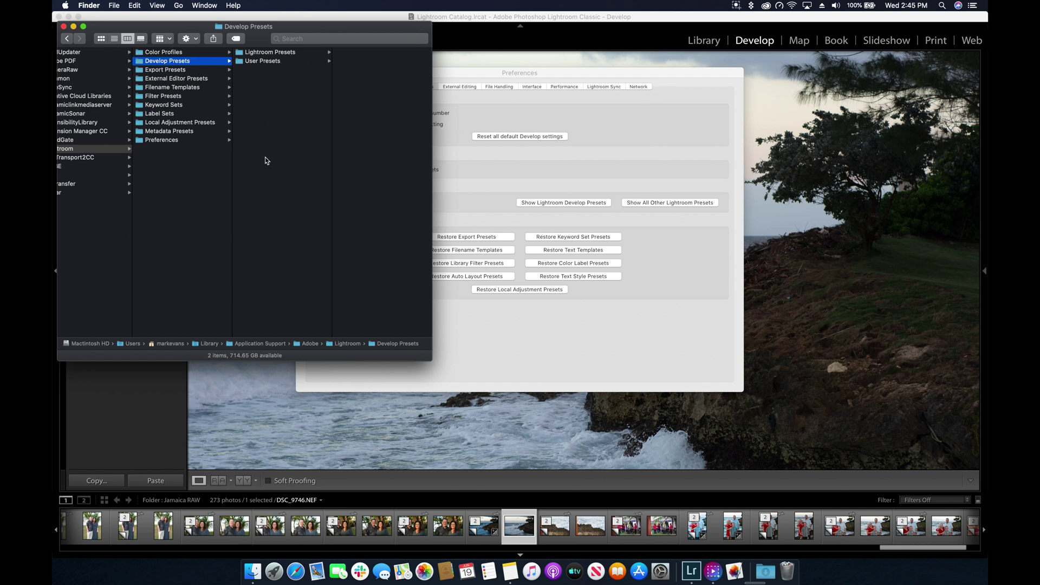
Narrow the Lightroom window to uncover the desktop and move the Autumn 2 Presets folder into Develop Presets, confirming its removal from iCloud Drive.
{"action": "left_click", "coordinate": [959, 161]}
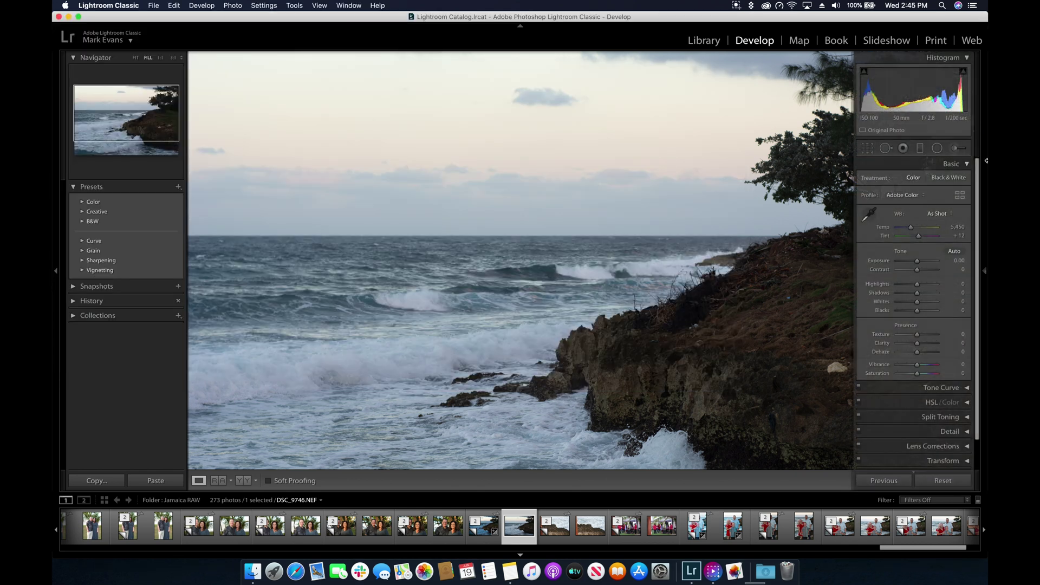
{"action": "left_click_drag", "start_coordinate": [987, 163], "coordinate": [908, 169]}
{"action": "left_click", "coordinate": [908, 169]}
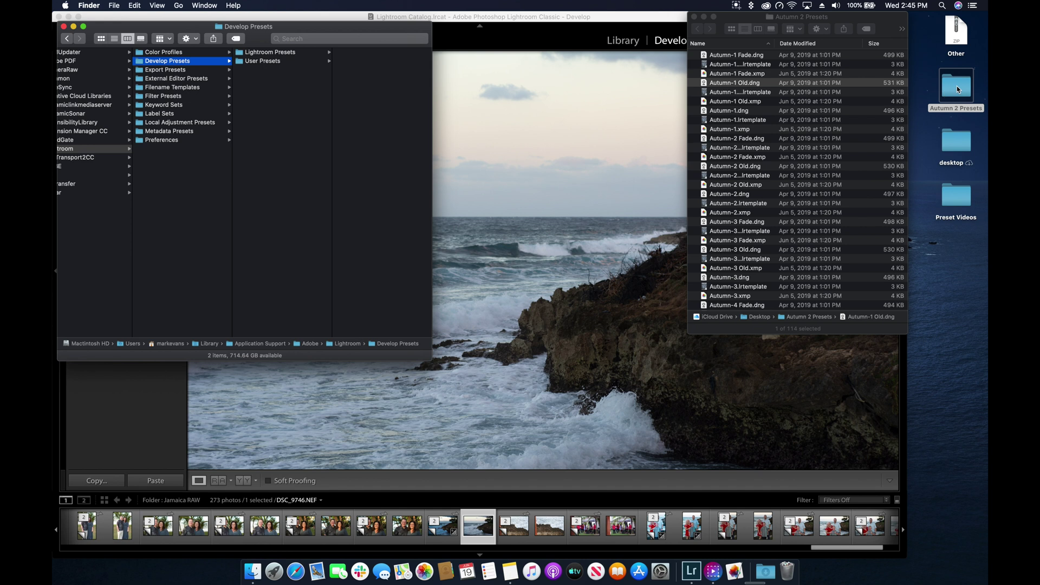
{"action": "left_click_drag", "start_coordinate": [957, 89], "coordinate": [274, 110]}
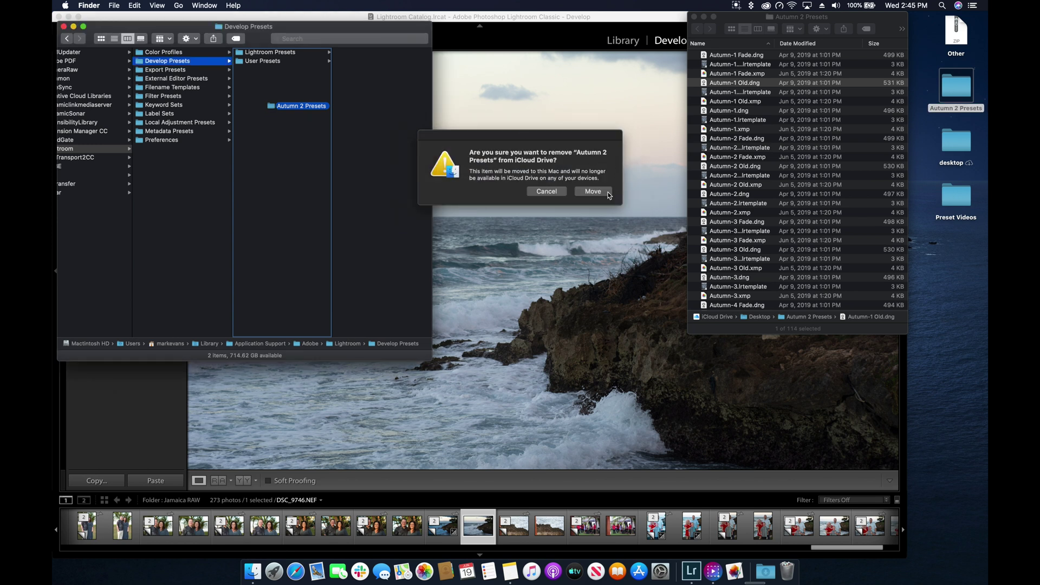
{"action": "left_click", "coordinate": [605, 194]}
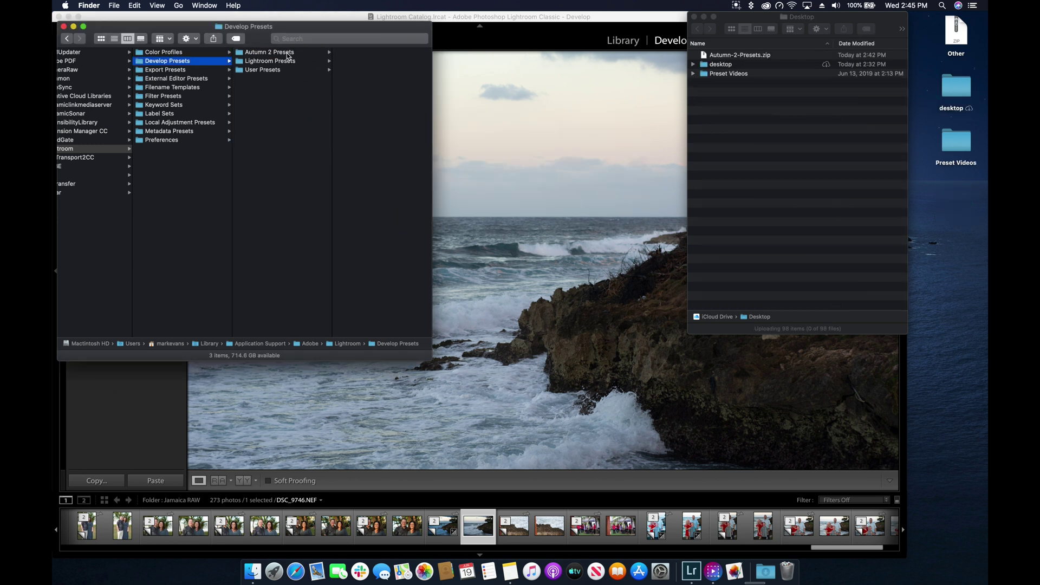
Move the Develop Presets folder window aside and bring Lightroom back to the front at full width.
{"action": "left_click_drag", "start_coordinate": [261, 43], "coordinate": [555, 141]}
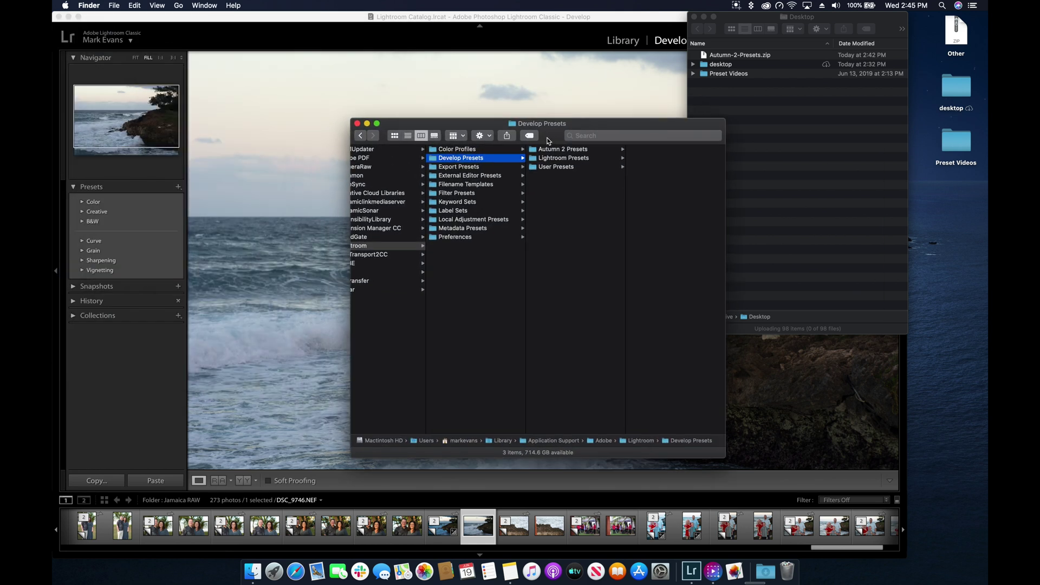
{"action": "left_click", "coordinate": [530, 104]}
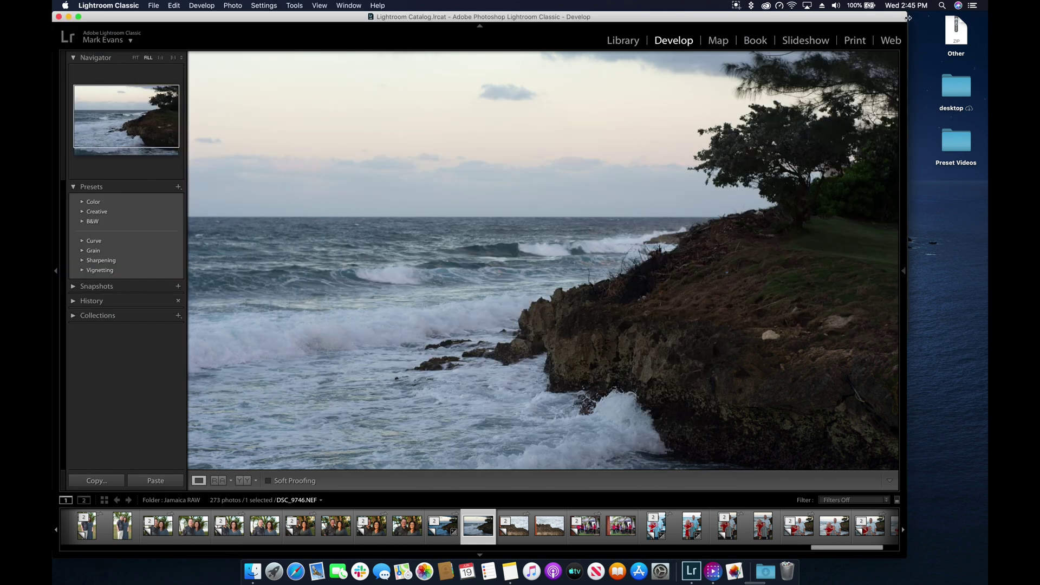
{"action": "left_click_drag", "start_coordinate": [908, 13], "coordinate": [985, 9]}
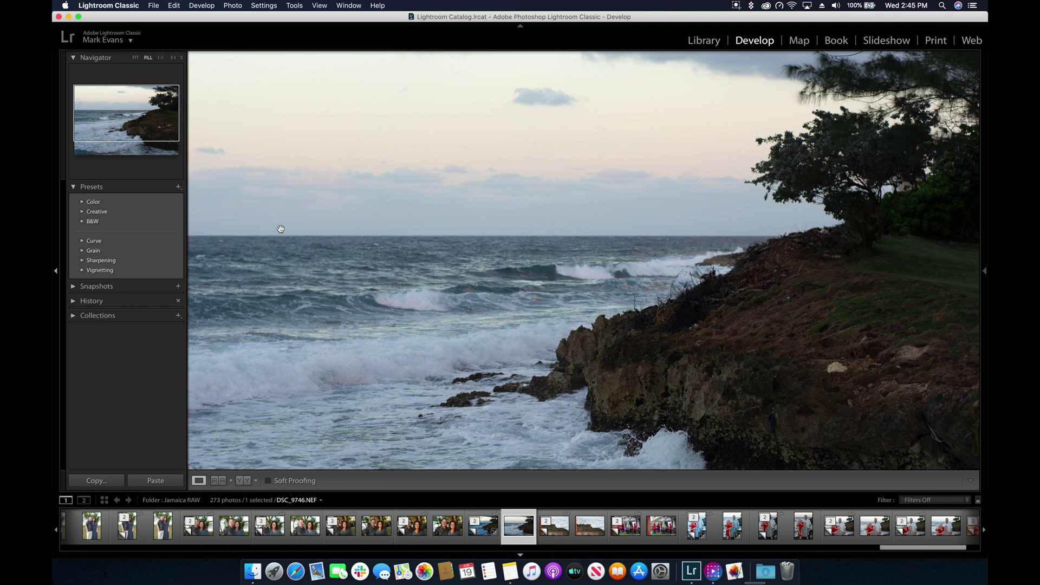
Quit and restart Lightroom Classic, then move aside and dismiss the preset conversion message.
{"action": "key", "text": "super+comma"}
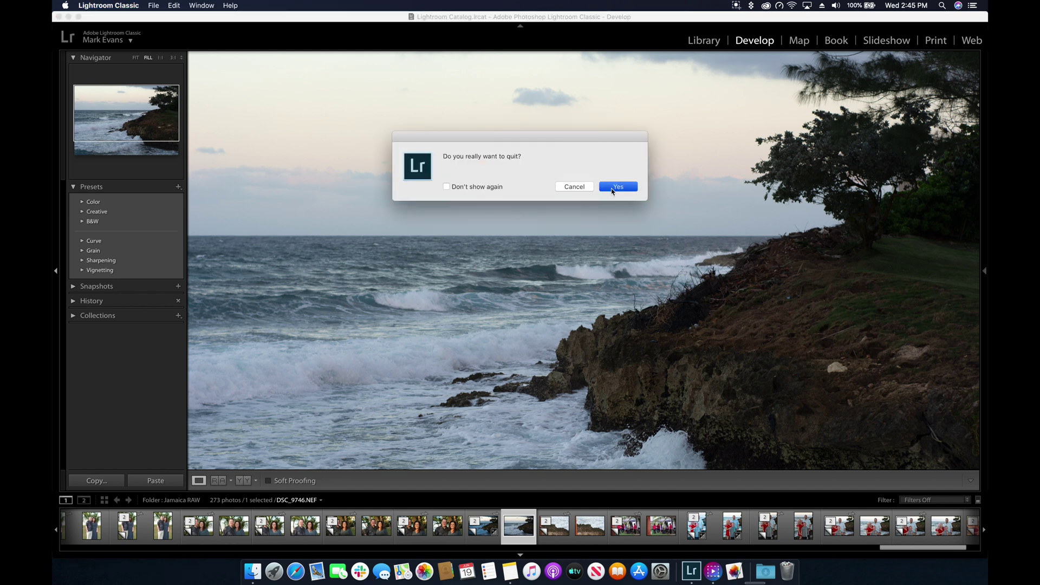
{"action": "left_click", "coordinate": [612, 189]}
{"action": "left_click", "coordinate": [618, 228]}
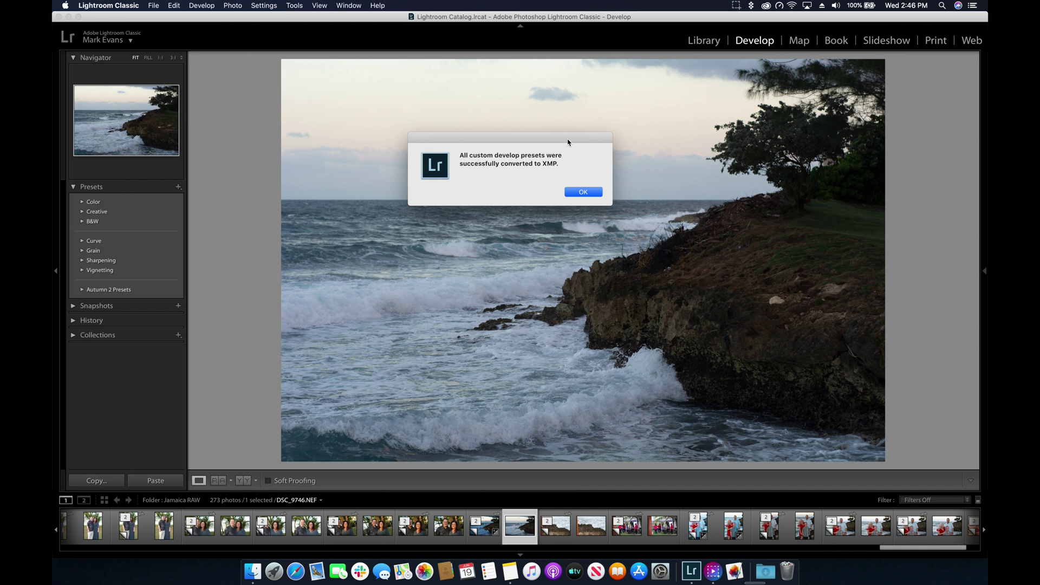
{"action": "left_click_drag", "start_coordinate": [568, 142], "coordinate": [344, 83]}
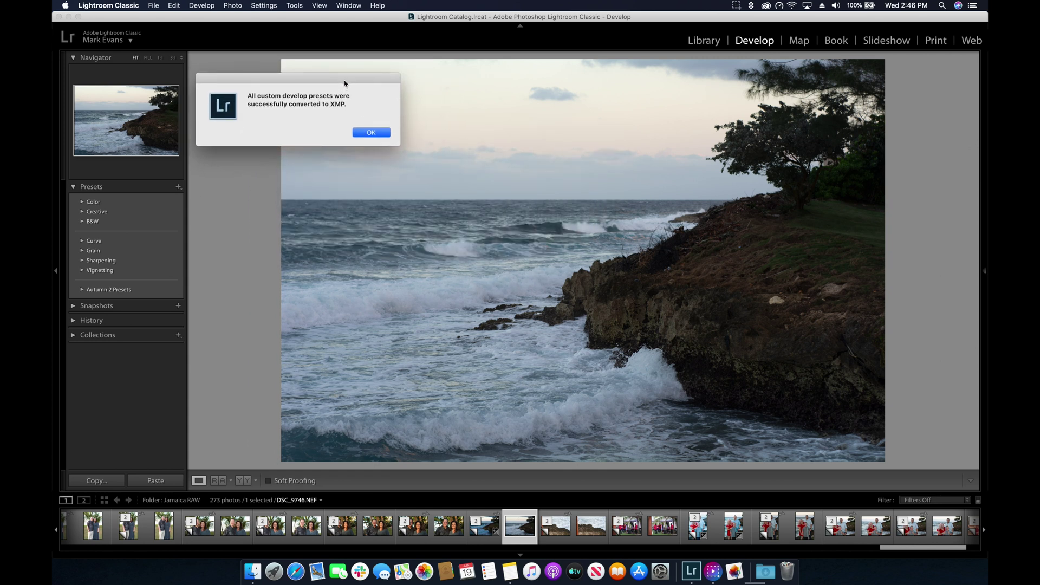
{"action": "left_click", "coordinate": [378, 133]}
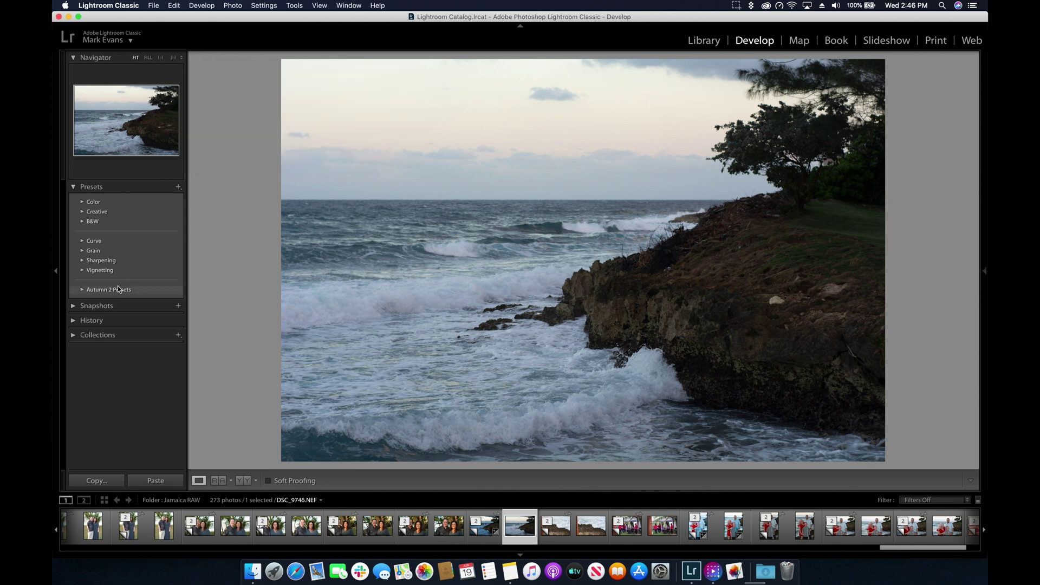
Expand the Autumn 2 Presets group and preview the presets from Autumn-1 through Autumn-3 Old on the coastal photo.
{"action": "left_click", "coordinate": [82, 289]}
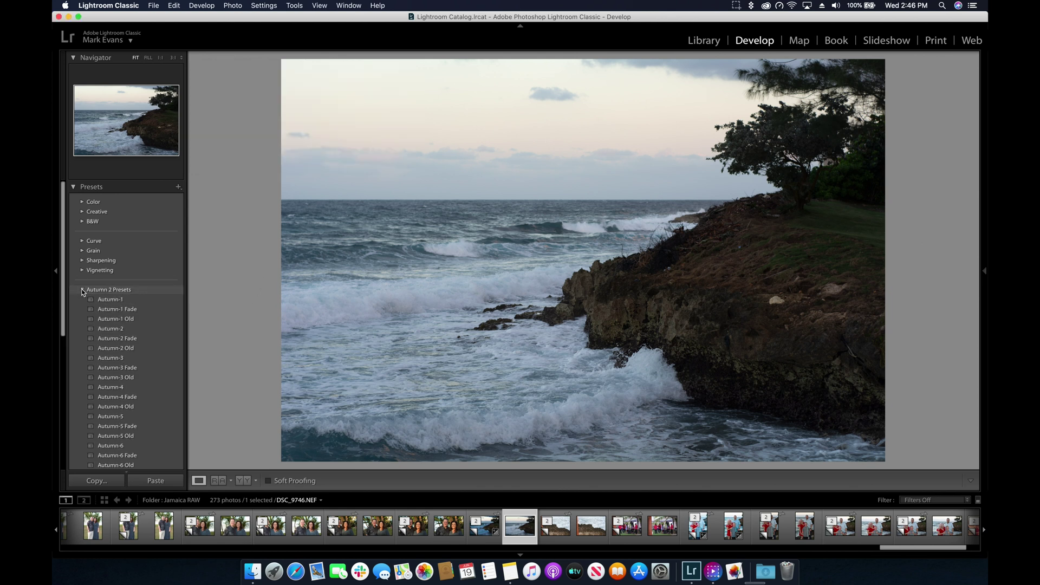
{"action": "left_click", "coordinate": [94, 271]}
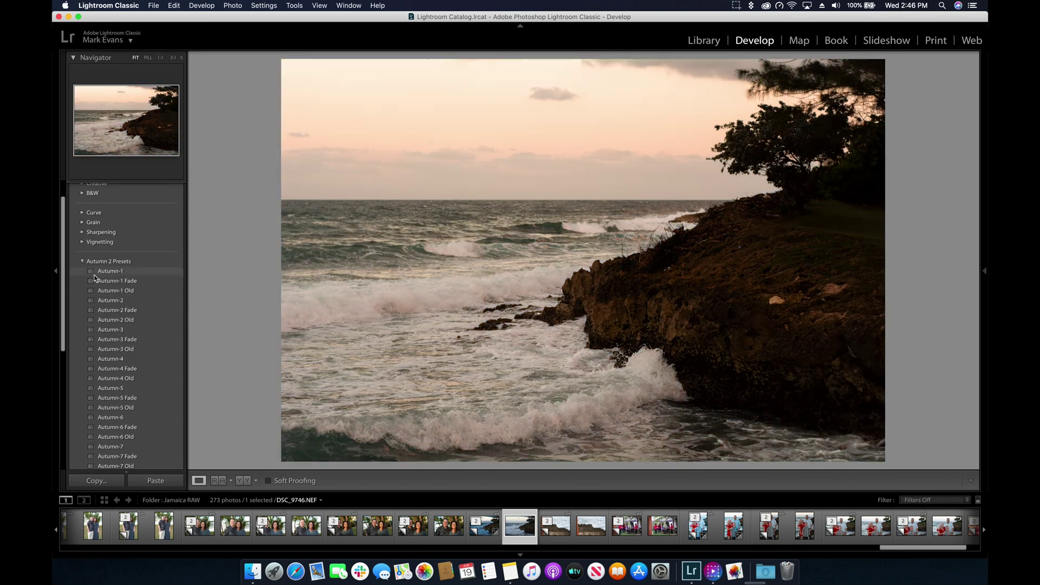
{"action": "left_click", "coordinate": [95, 280]}
{"action": "left_click", "coordinate": [96, 293]}
{"action": "left_click", "coordinate": [98, 300]}
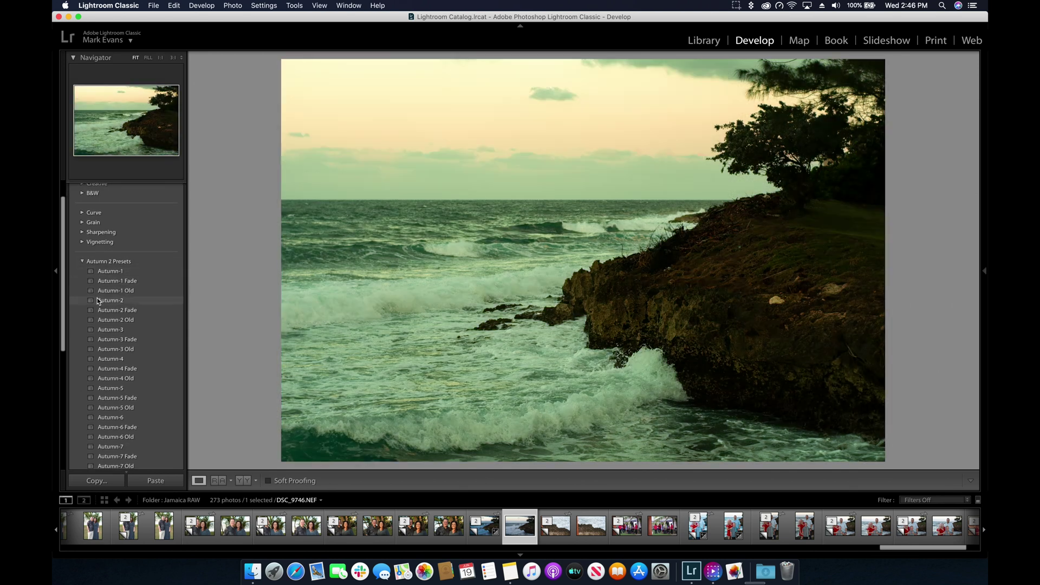
{"action": "left_click", "coordinate": [97, 311]}
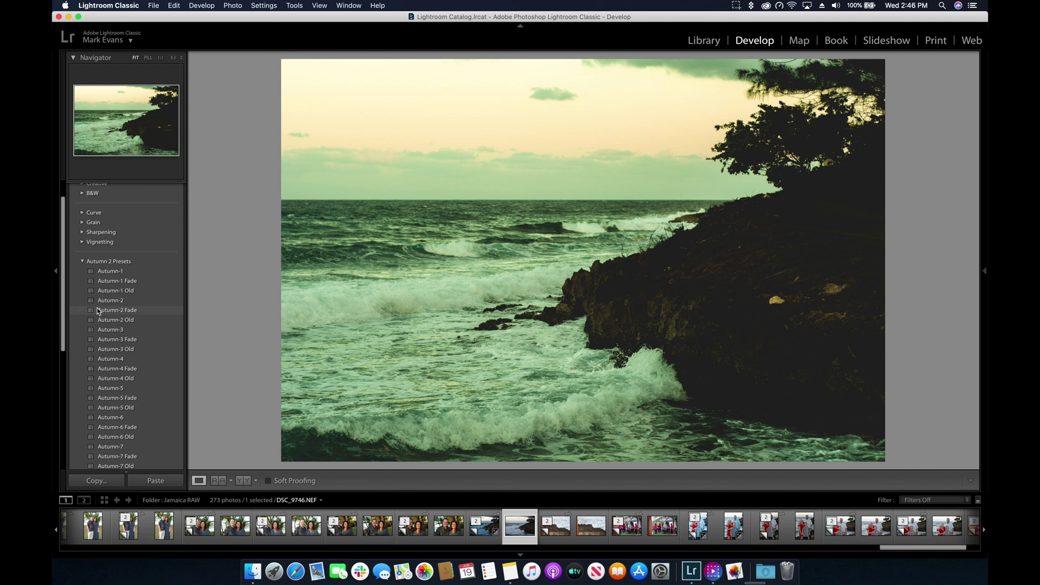
{"action": "left_click", "coordinate": [99, 318]}
{"action": "left_click", "coordinate": [103, 329]}
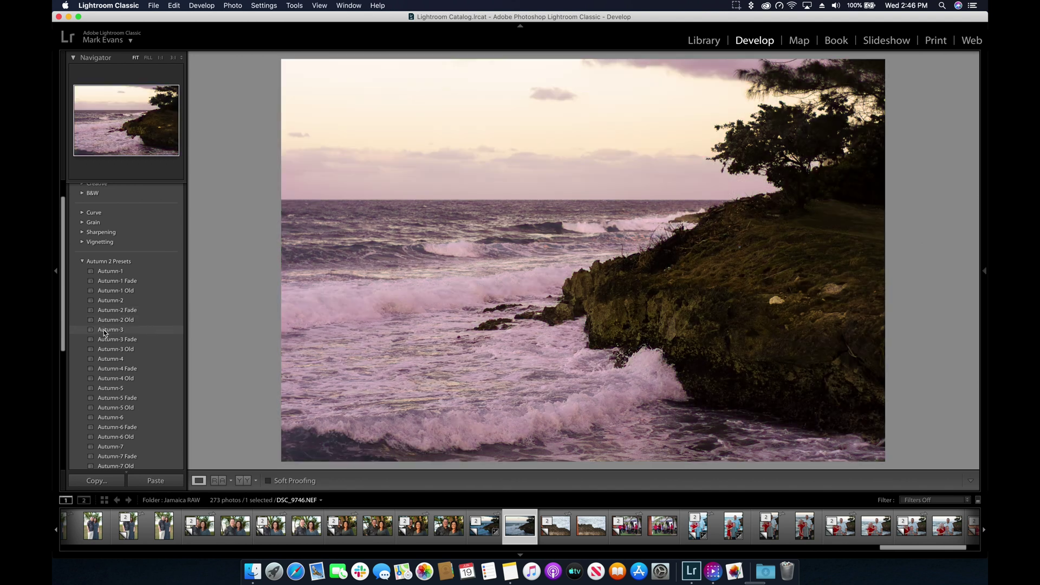
{"action": "left_click", "coordinate": [105, 339]}
{"action": "left_click", "coordinate": [107, 349]}
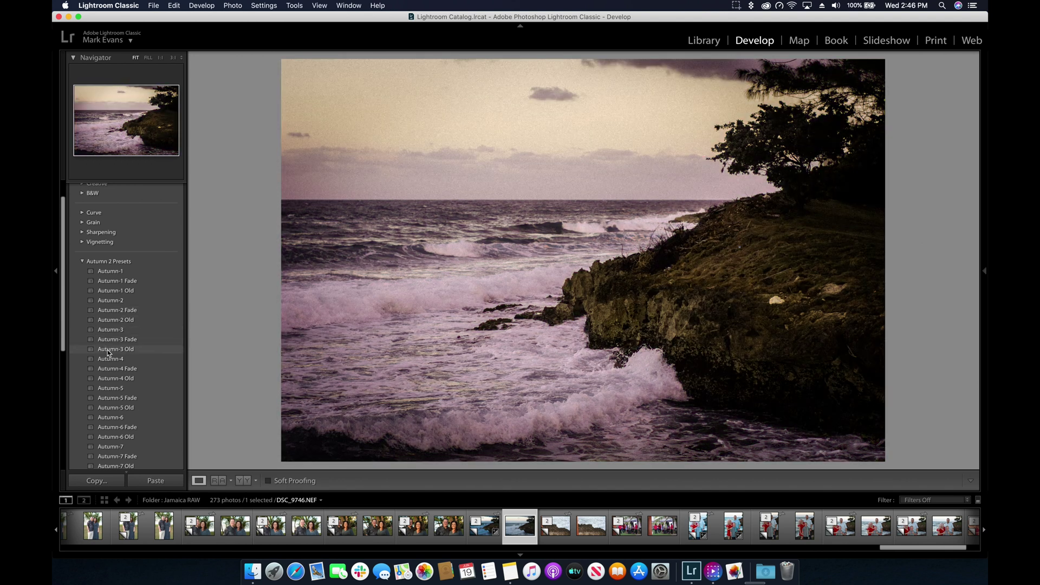
{"action": "key", "text": "y"}
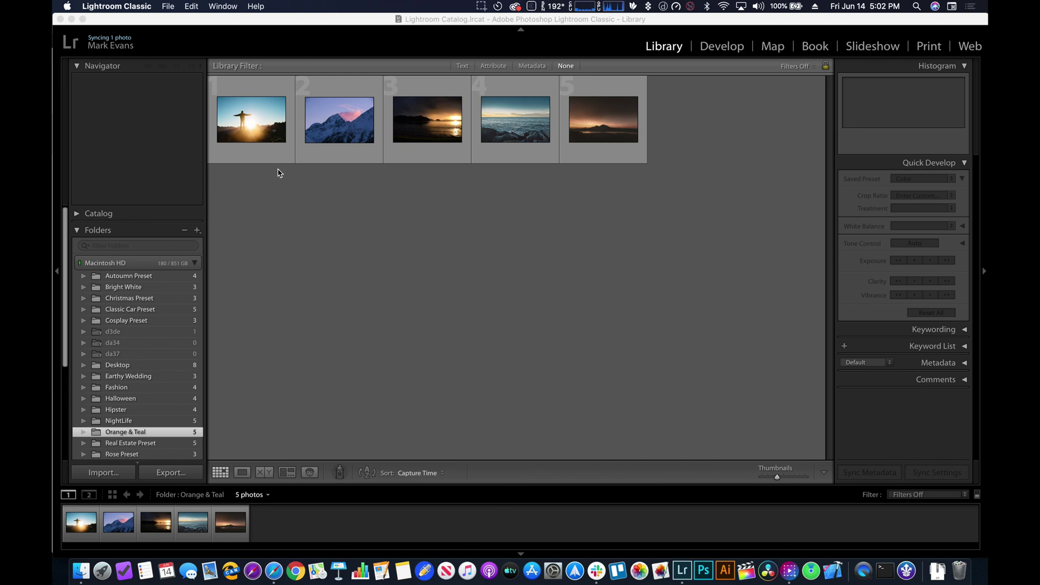
{"action": "left_click", "coordinate": [307, 156]}
{"action": "left_click", "coordinate": [342, 130]}
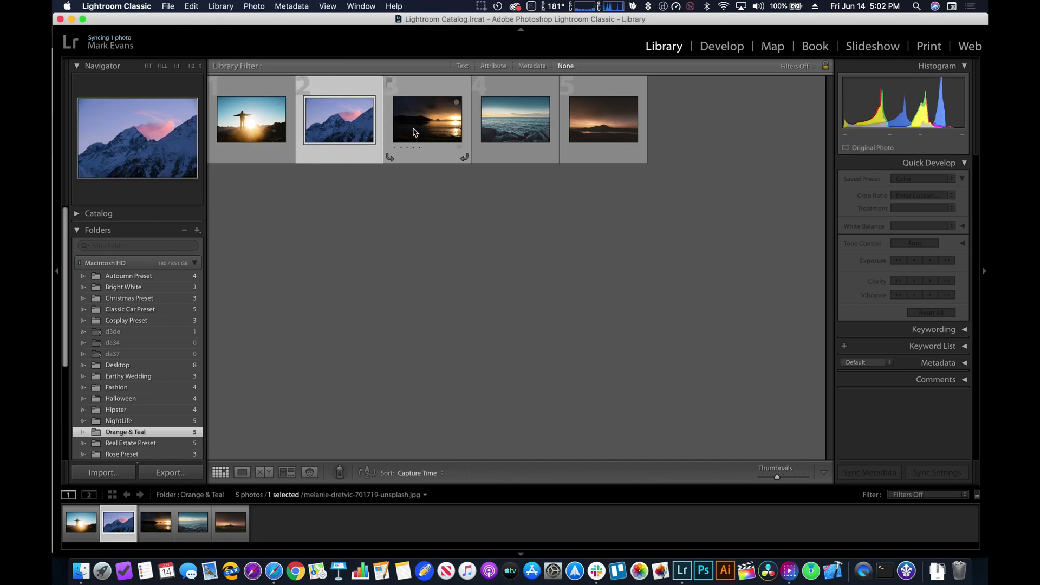
{"action": "left_click", "coordinate": [269, 229]}
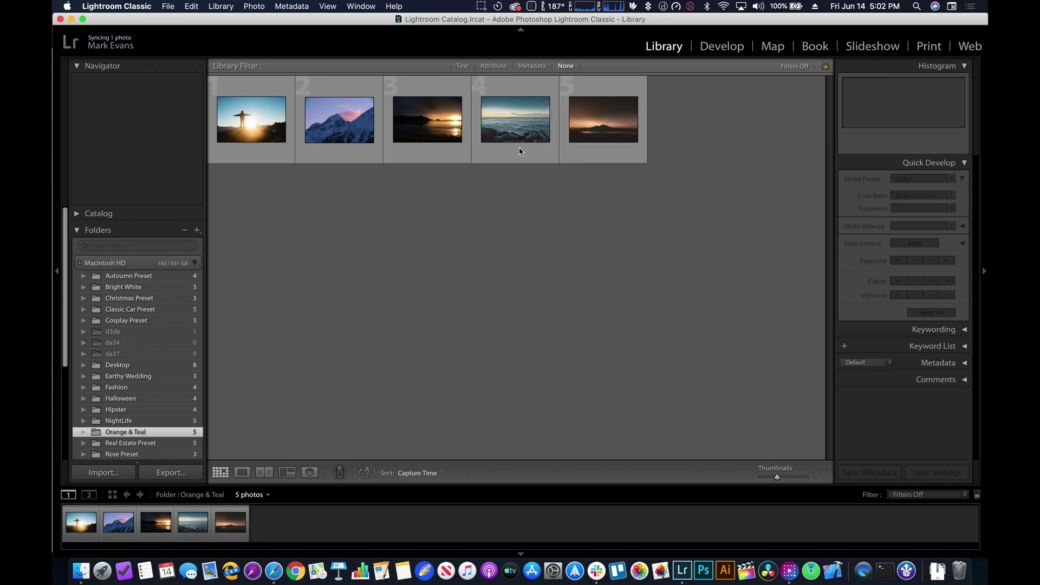
Open the Orange & Teal folder's sun silhouette photo in Develop and check its Basic adjustments before hiding them again.
{"action": "left_click", "coordinate": [723, 46]}
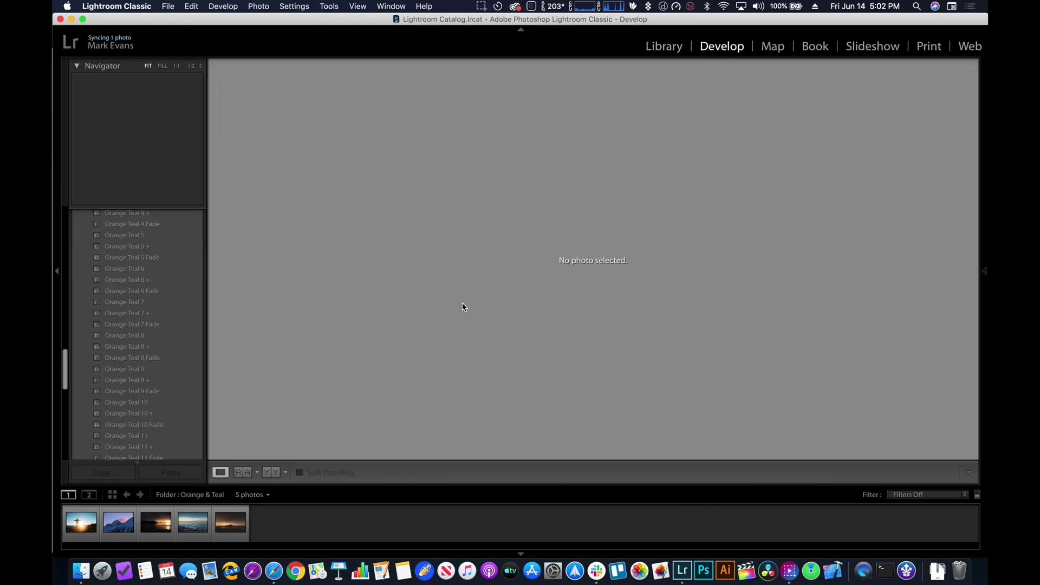
{"action": "left_click", "coordinate": [79, 524]}
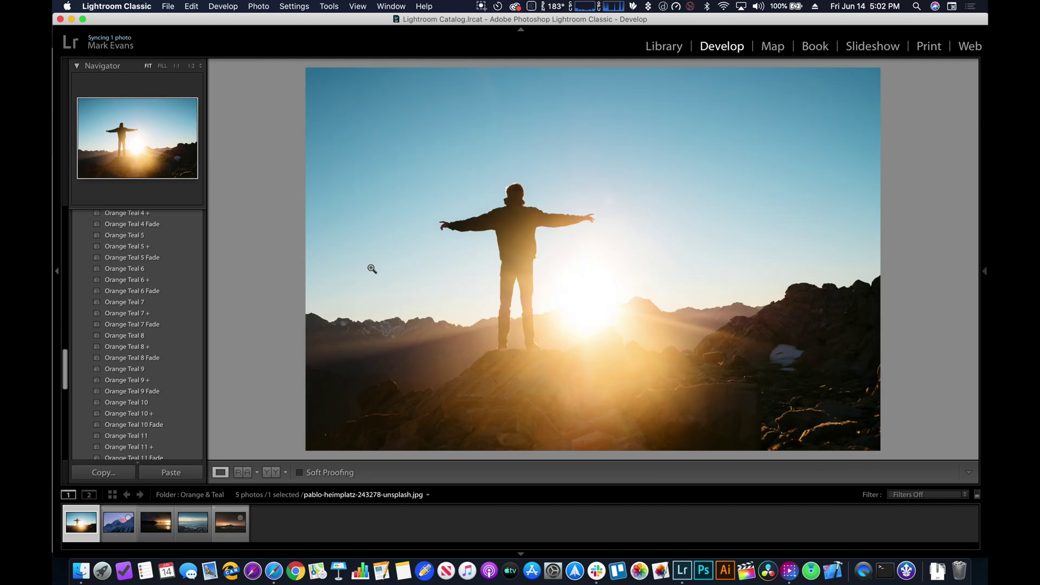
{"action": "mouse_move", "coordinate": [986, 272]}
{"action": "left_click", "coordinate": [985, 272]}
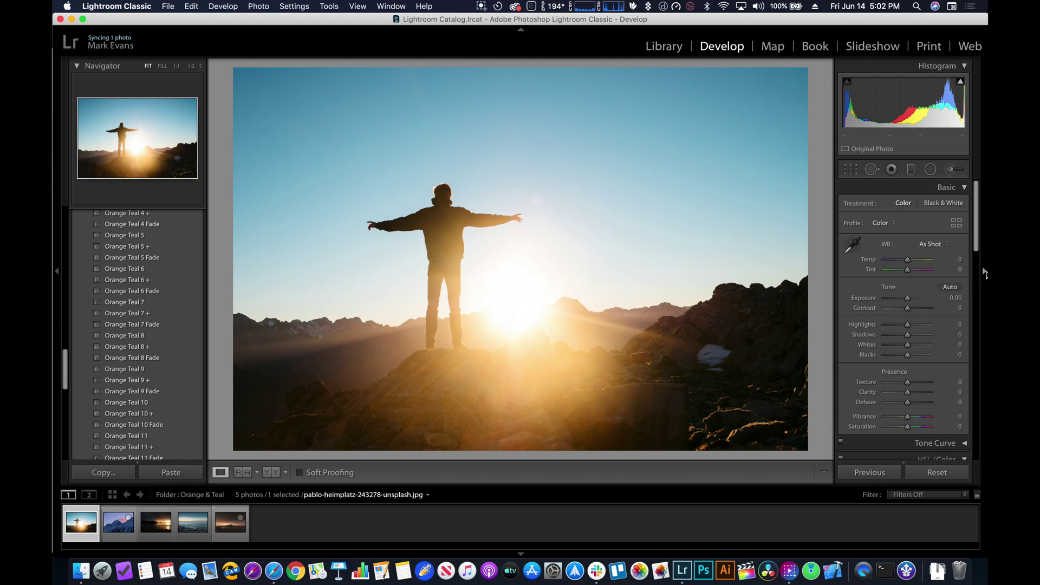
{"action": "left_click", "coordinate": [985, 272]}
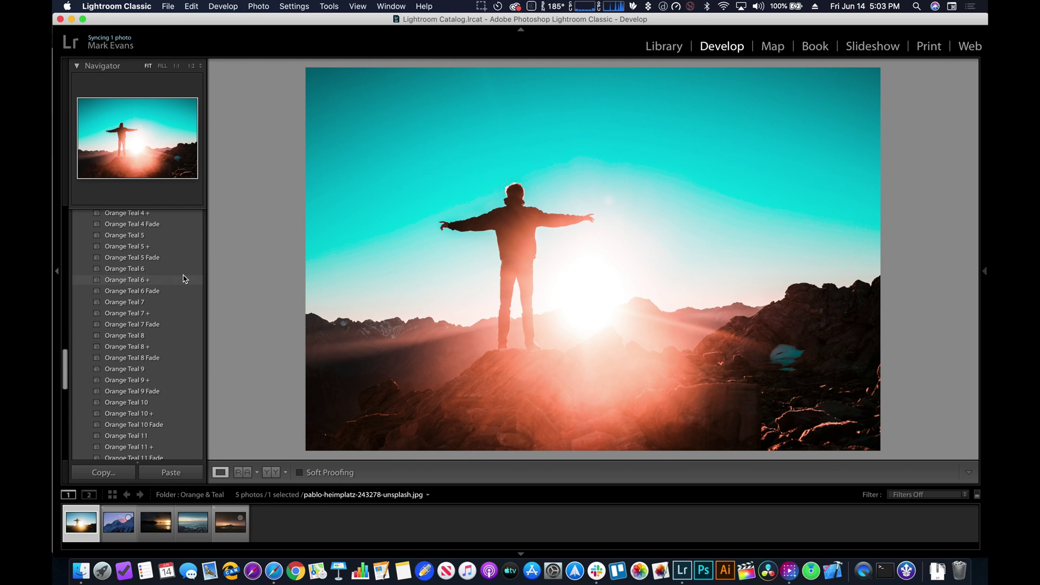
Preview the Orange Teal presets on the silhouette photo and apply Orange Teal 11 +.
{"action": "left_click", "coordinate": [175, 293]}
{"action": "left_click", "coordinate": [175, 303]}
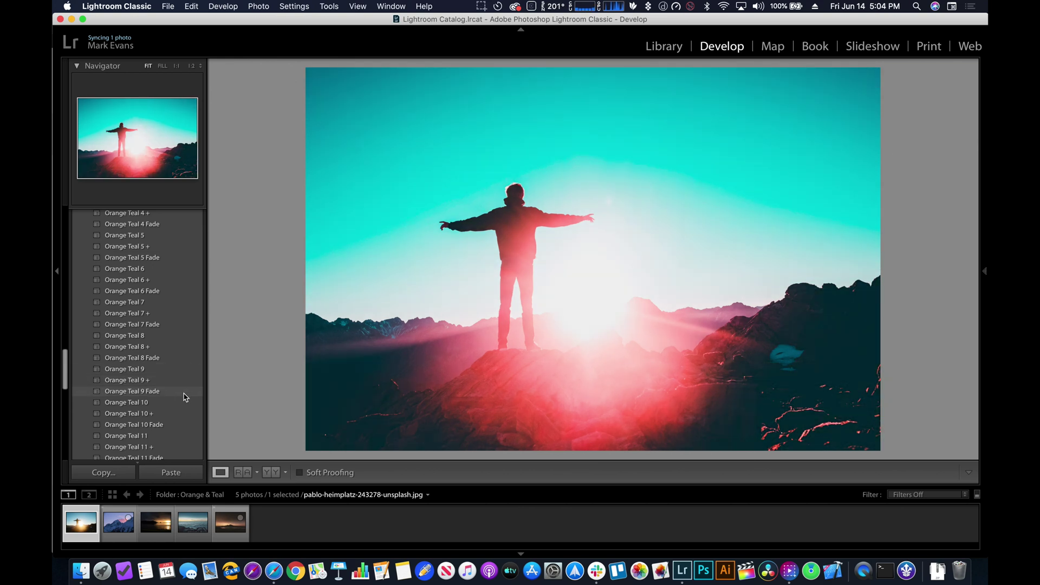
{"action": "scroll", "coordinate": [184, 397], "scroll_direction": "down", "scroll_amount": 1}
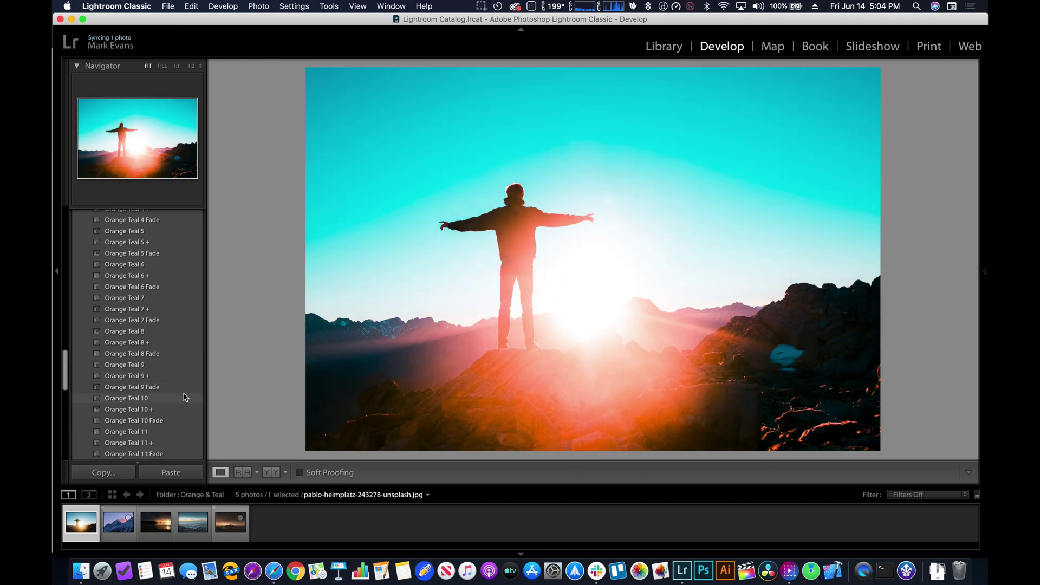
{"action": "left_click", "coordinate": [181, 443]}
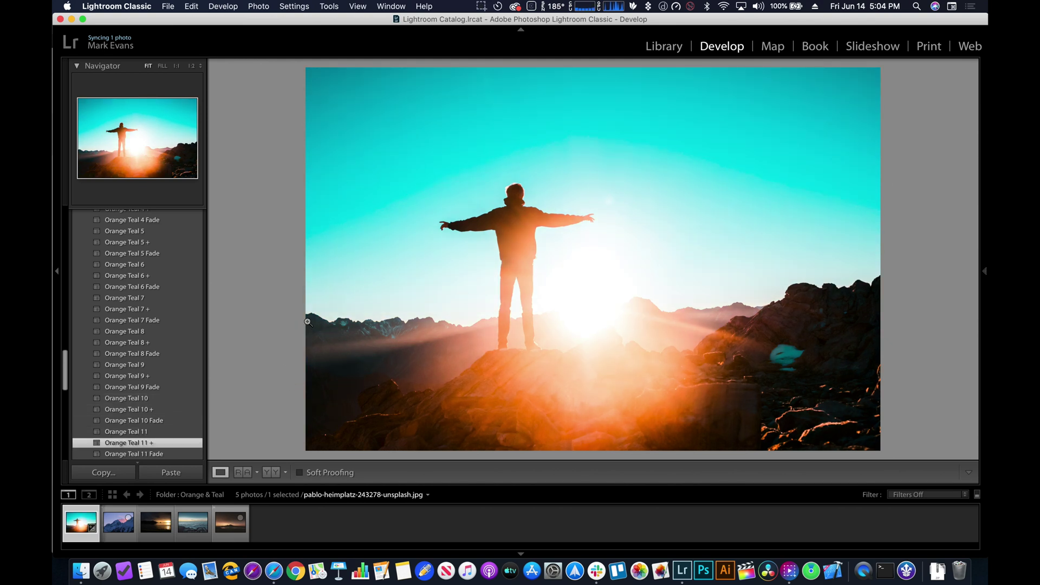
Compare the silhouette photo before and after the preset side by side, zoomed in 1:1 on the figure.
{"action": "key", "text": "y"}
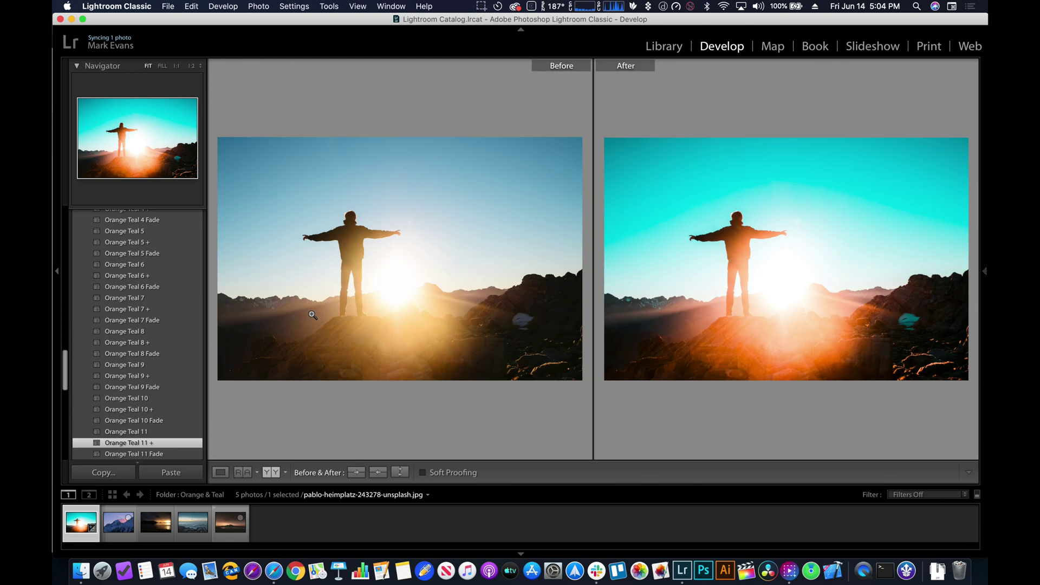
{"action": "left_click", "coordinate": [442, 262]}
{"action": "left_click_drag", "start_coordinate": [440, 277], "coordinate": [461, 314]}
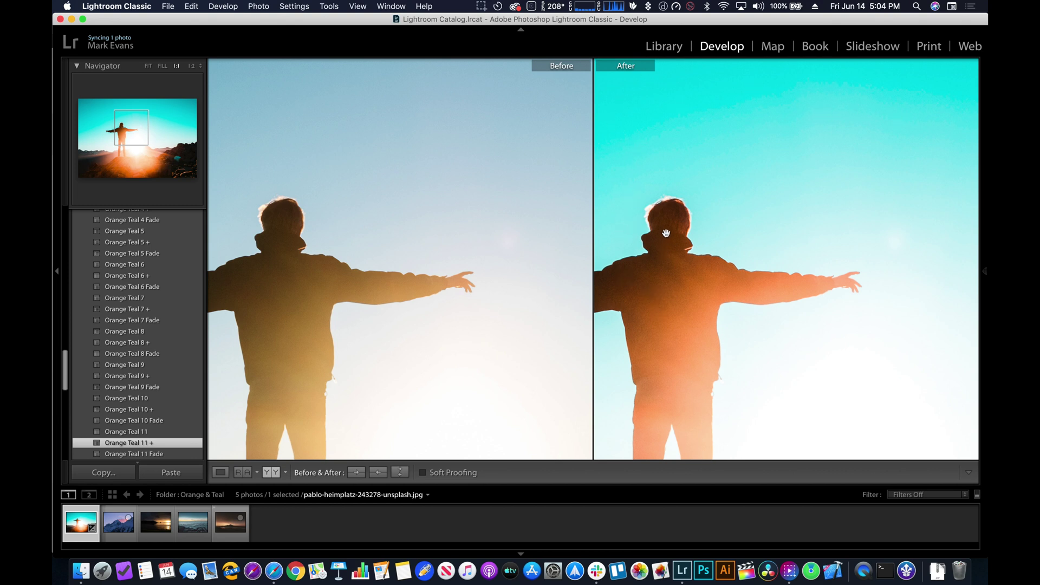
Try Orange Teal 11 on the silhouette photo and compare the figure with the original at 1:1.
{"action": "scroll", "coordinate": [520, 228], "scroll_direction": "down", "scroll_amount": 3}
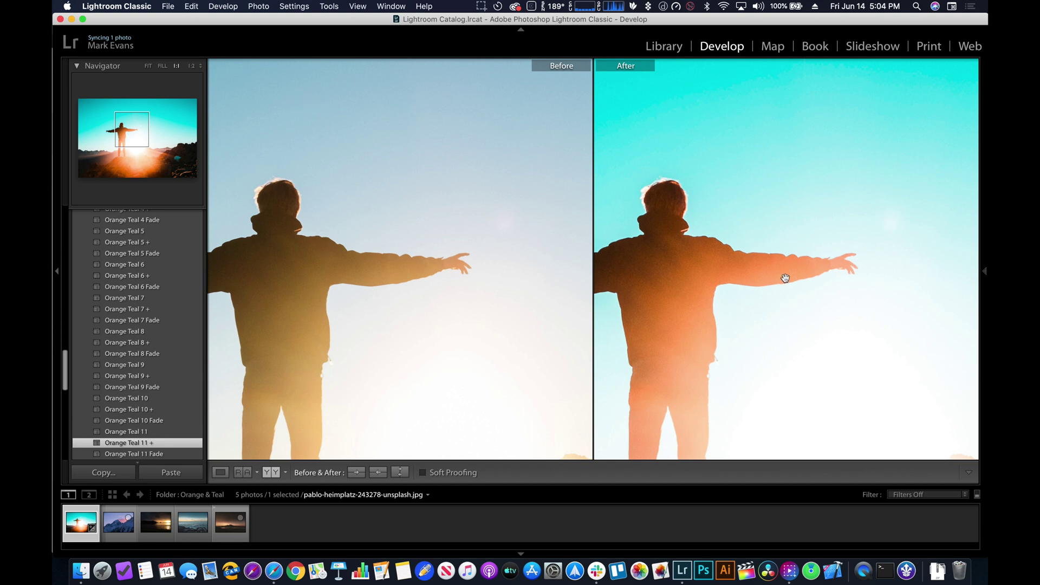
{"action": "left_click", "coordinate": [703, 221]}
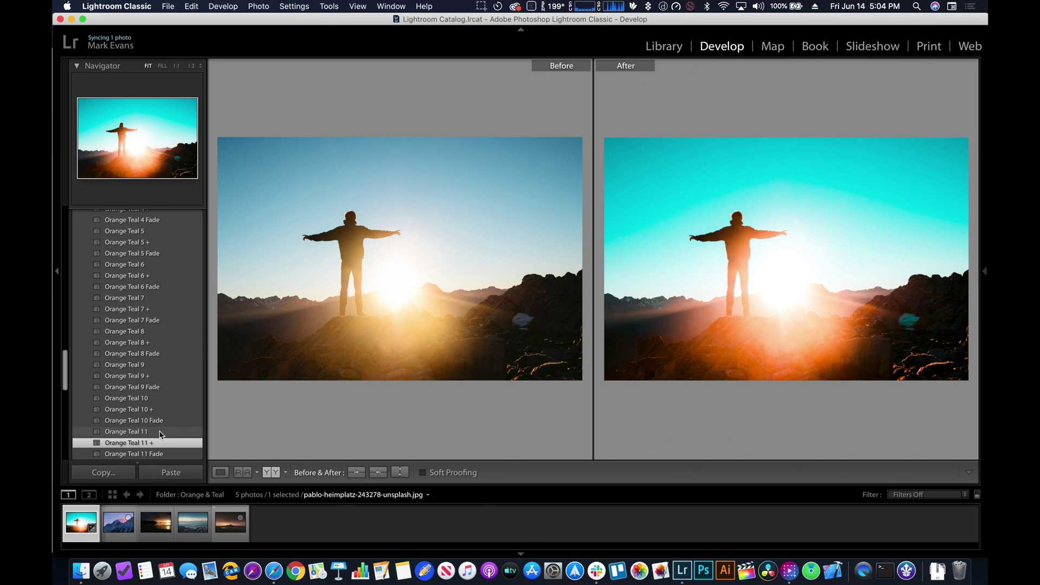
{"action": "left_click", "coordinate": [135, 432]}
{"action": "left_click_drag", "start_coordinate": [427, 308], "coordinate": [466, 429]}
{"action": "left_click_drag", "start_coordinate": [412, 272], "coordinate": [617, 314]}
{"action": "left_click_drag", "start_coordinate": [492, 292], "coordinate": [502, 209]}
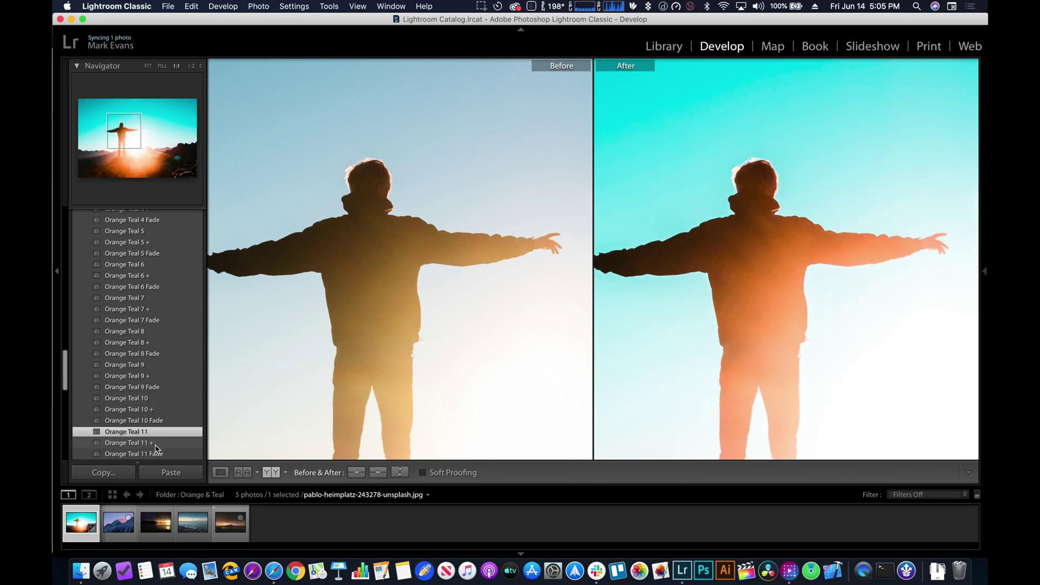
{"action": "left_click", "coordinate": [373, 331]}
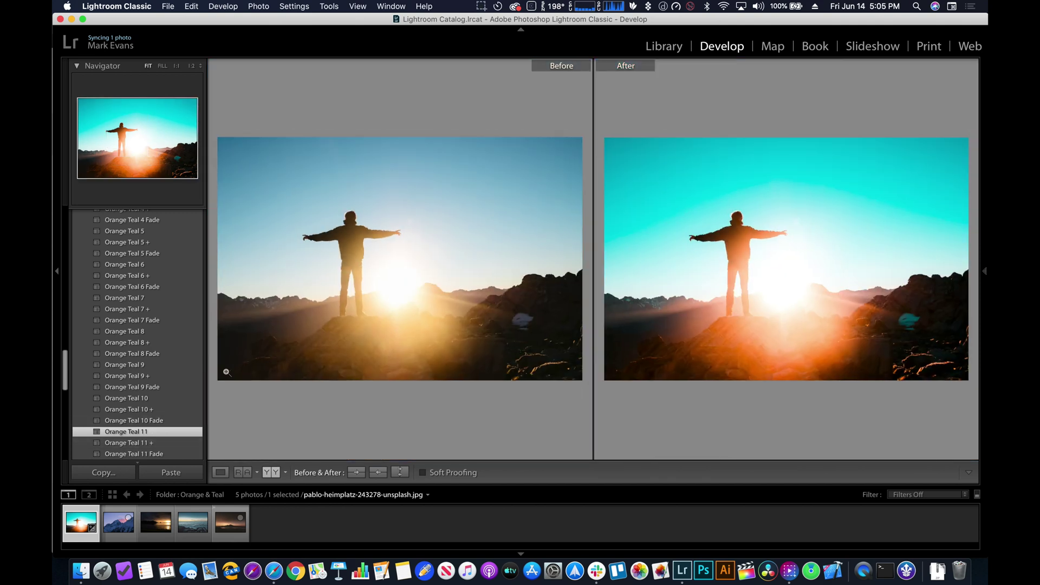
Apply Orange Teal 11 + to the silhouette photo, compare the rocks and figure with the original at 1:1, and return to the single-image view.
{"action": "left_click", "coordinate": [180, 443]}
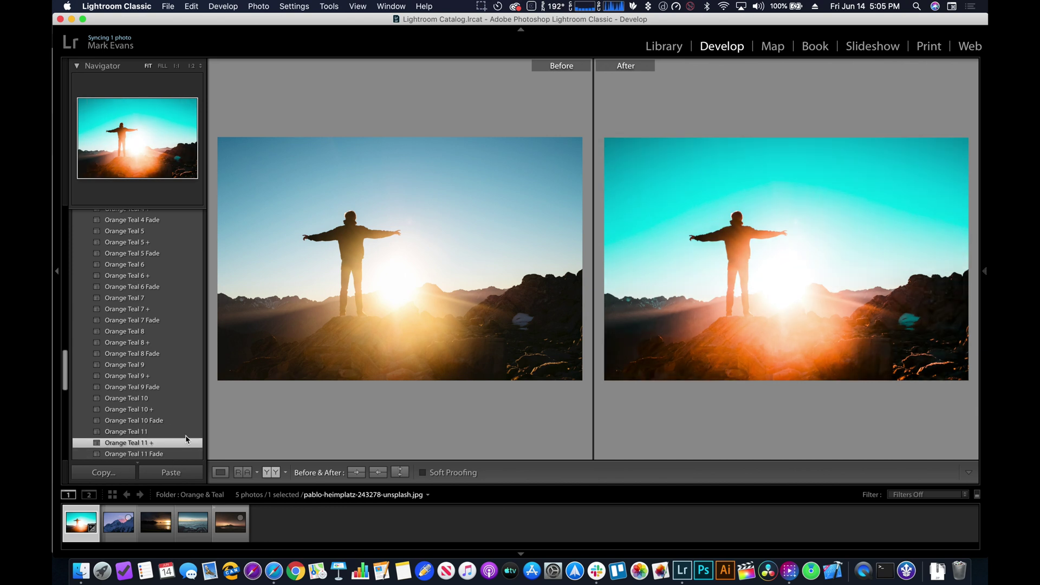
{"action": "left_click", "coordinate": [738, 365]}
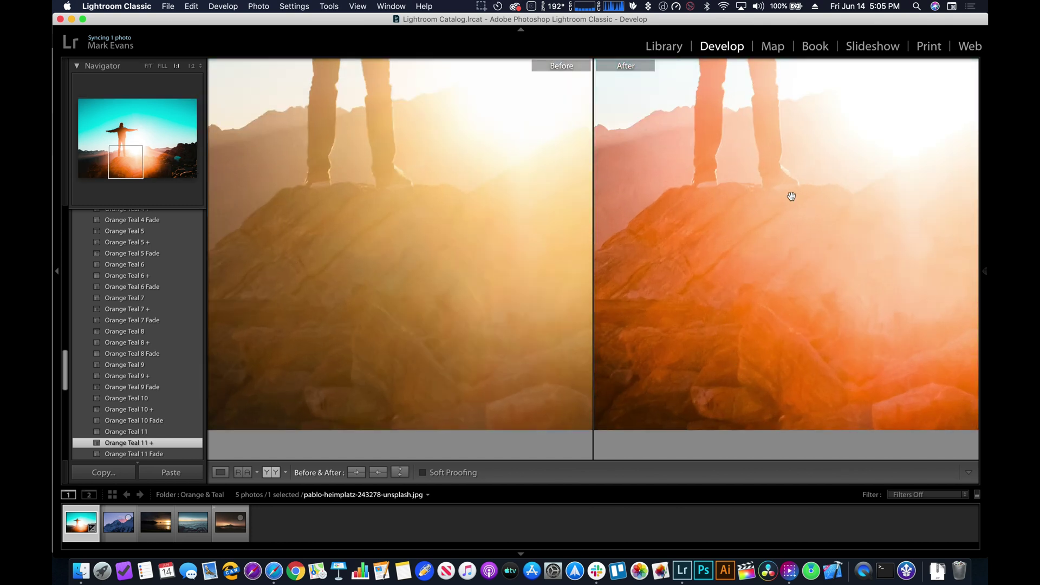
{"action": "left_click_drag", "start_coordinate": [789, 197], "coordinate": [815, 258]}
{"action": "left_click_drag", "start_coordinate": [762, 176], "coordinate": [798, 356]}
{"action": "left_click_drag", "start_coordinate": [798, 211], "coordinate": [817, 336]}
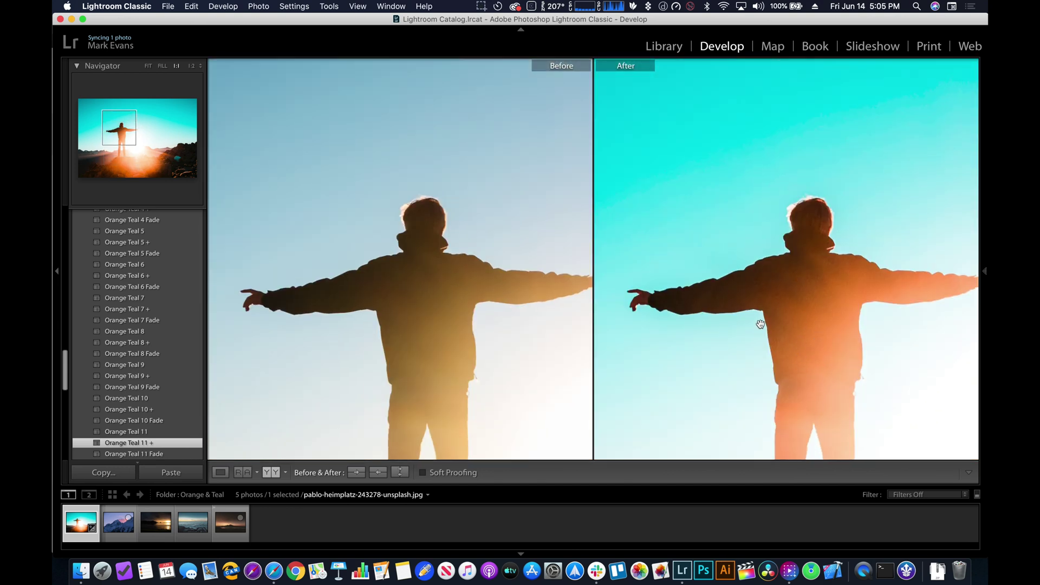
{"action": "key", "text": "y"}
{"action": "left_click", "coordinate": [600, 322]}
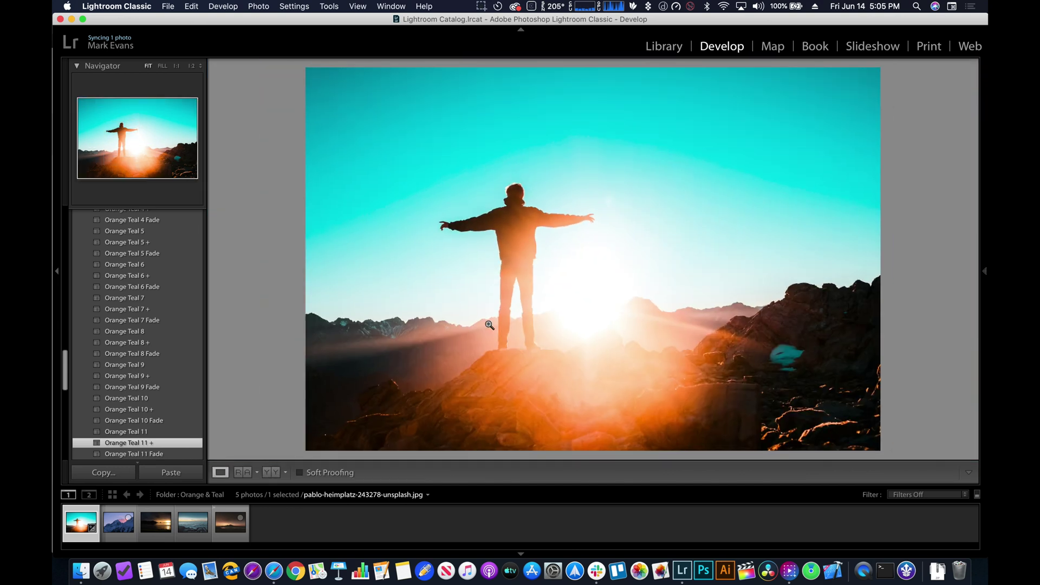
Open the snowy mountain photo, preview the Orange Teal presets on it and apply Orange Teal 5.
{"action": "left_click", "coordinate": [117, 529]}
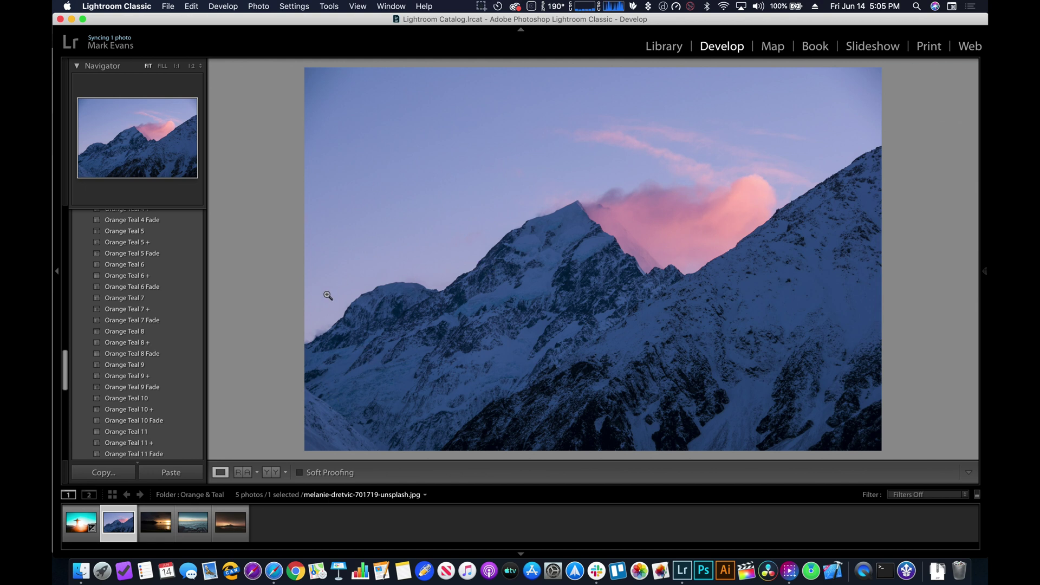
{"action": "scroll", "coordinate": [186, 272], "scroll_direction": "up", "scroll_amount": 1}
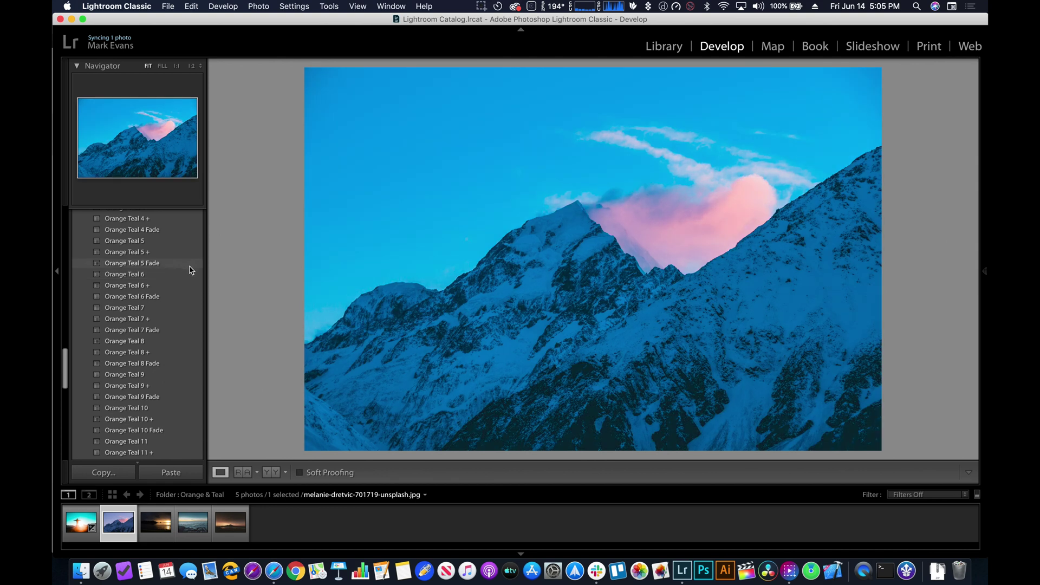
{"action": "scroll", "coordinate": [157, 276], "scroll_direction": "up", "scroll_amount": 2}
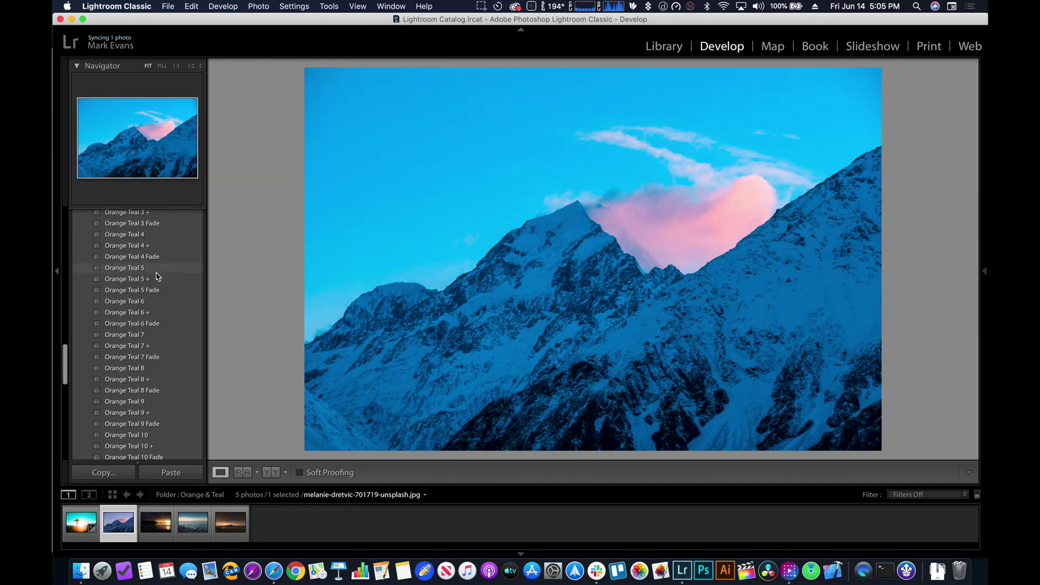
{"action": "left_click", "coordinate": [157, 270]}
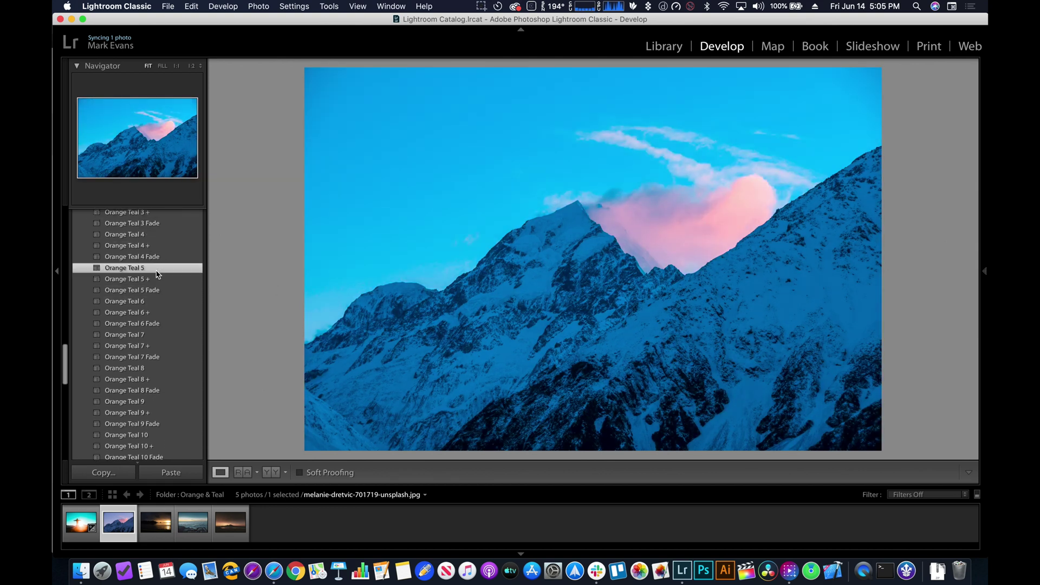
Compare the mountain photo before and after the preset side by side, examining the peak, sky and pink cloud at 1:1.
{"action": "key", "text": "y"}
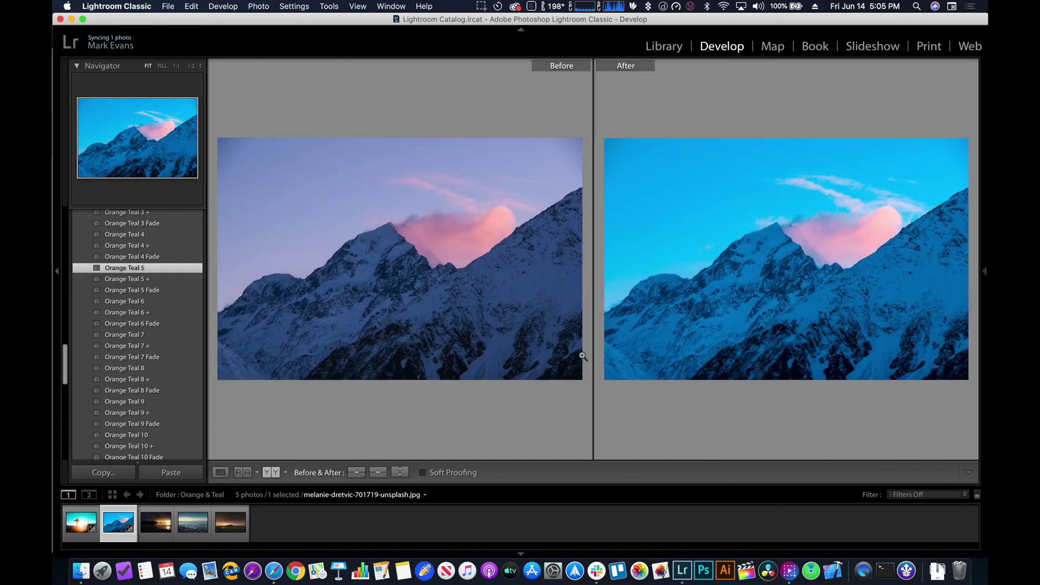
{"action": "left_click", "coordinate": [703, 235]}
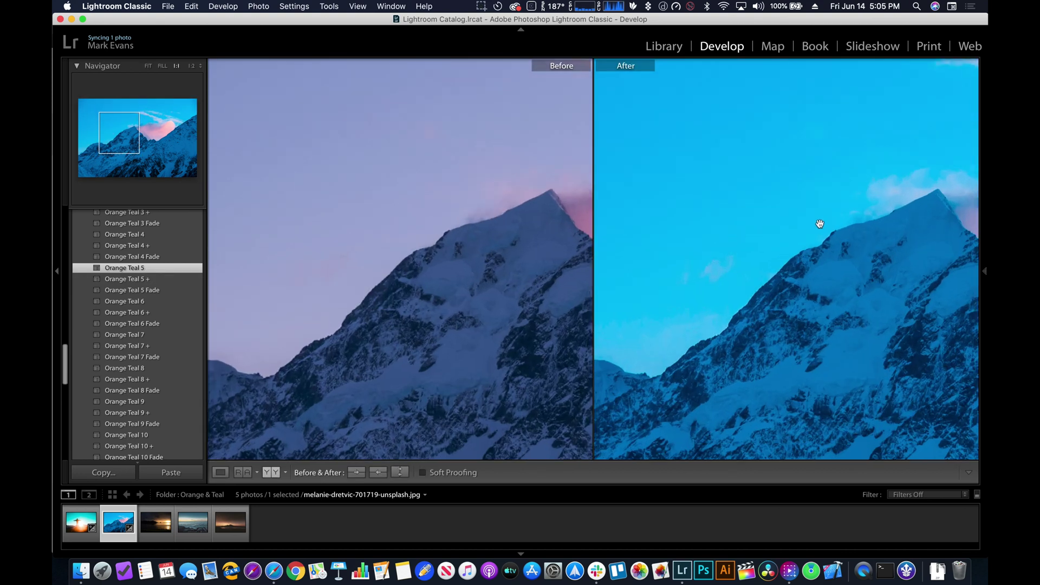
{"action": "left_click_drag", "start_coordinate": [819, 222], "coordinate": [690, 257]}
{"action": "left_click_drag", "start_coordinate": [874, 238], "coordinate": [838, 272]}
{"action": "left_click_drag", "start_coordinate": [796, 319], "coordinate": [810, 283]}
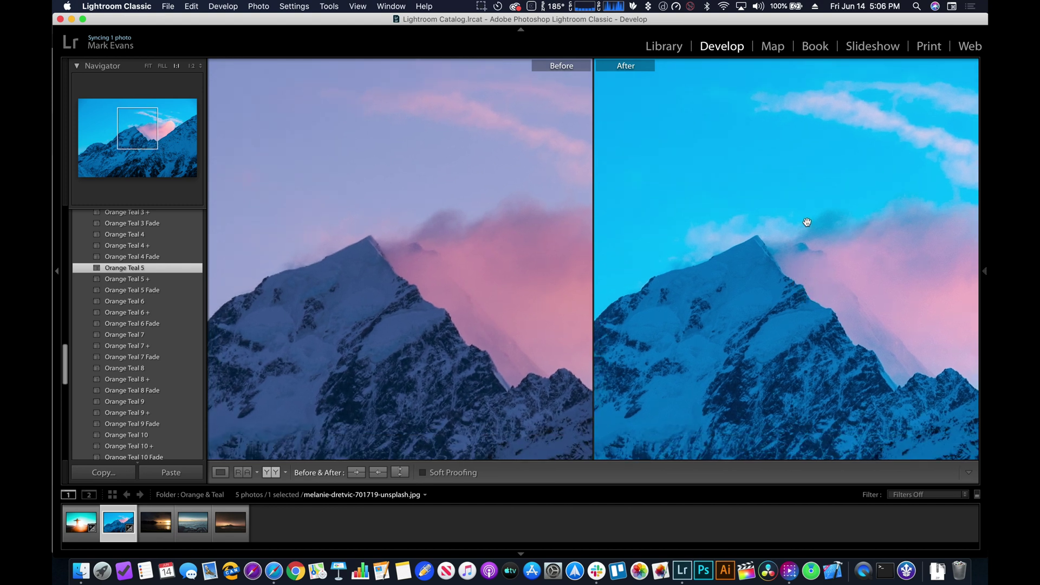
{"action": "left_click_drag", "start_coordinate": [746, 273], "coordinate": [775, 268]}
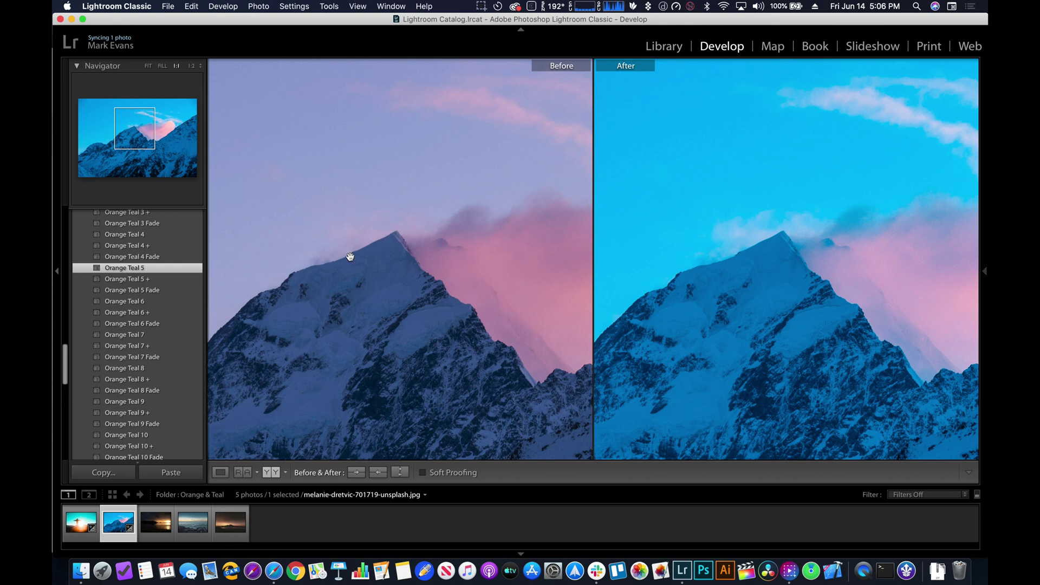
{"action": "left_click_drag", "start_coordinate": [746, 286], "coordinate": [773, 260]}
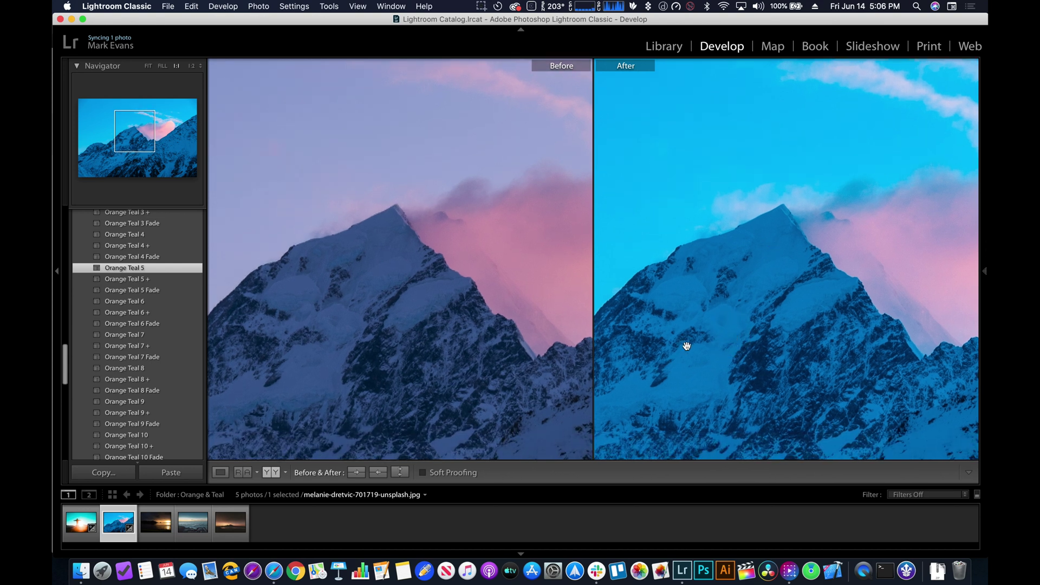
{"action": "left_click_drag", "start_coordinate": [709, 268], "coordinate": [722, 364]}
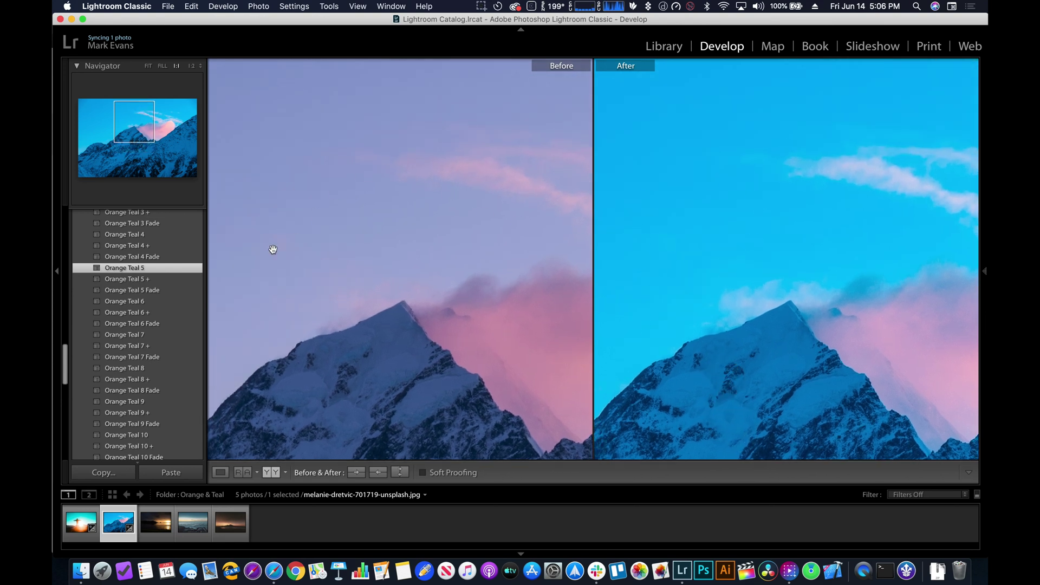
{"action": "left_click_drag", "start_coordinate": [700, 272], "coordinate": [704, 236]}
{"action": "left_click", "coordinate": [705, 233]}
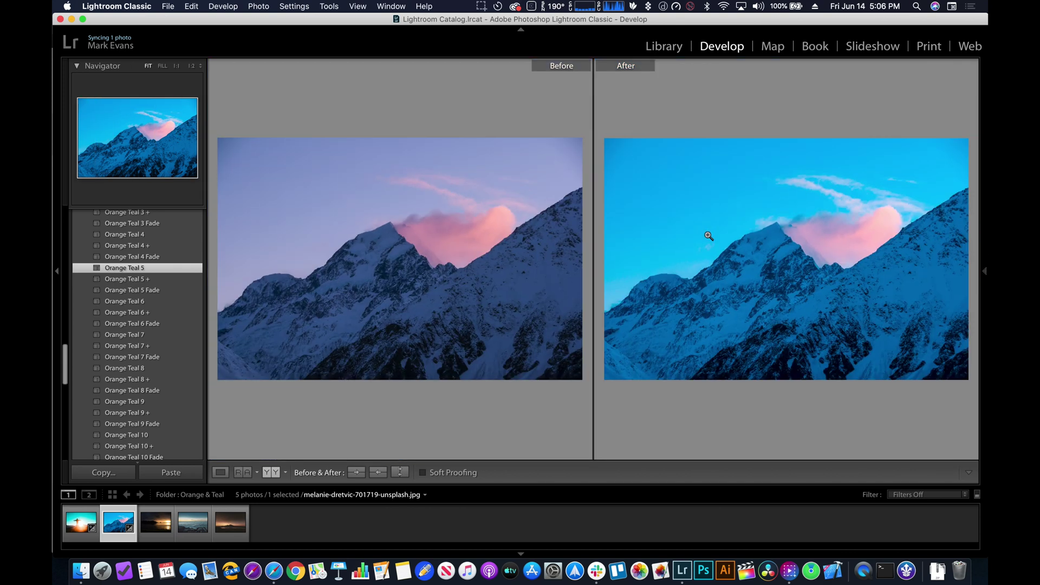
{"action": "left_click", "coordinate": [857, 231]}
{"action": "mouse_move", "coordinate": [856, 233]}
{"action": "left_mouse_down"}
{"action": "mouse_move", "coordinate": [823, 244]}
{"action": "mouse_move", "coordinate": [722, 230]}
{"action": "mouse_move", "coordinate": [782, 232]}
{"action": "mouse_move", "coordinate": [878, 266]}
{"action": "mouse_move", "coordinate": [874, 232]}
{"action": "left_mouse_up"}
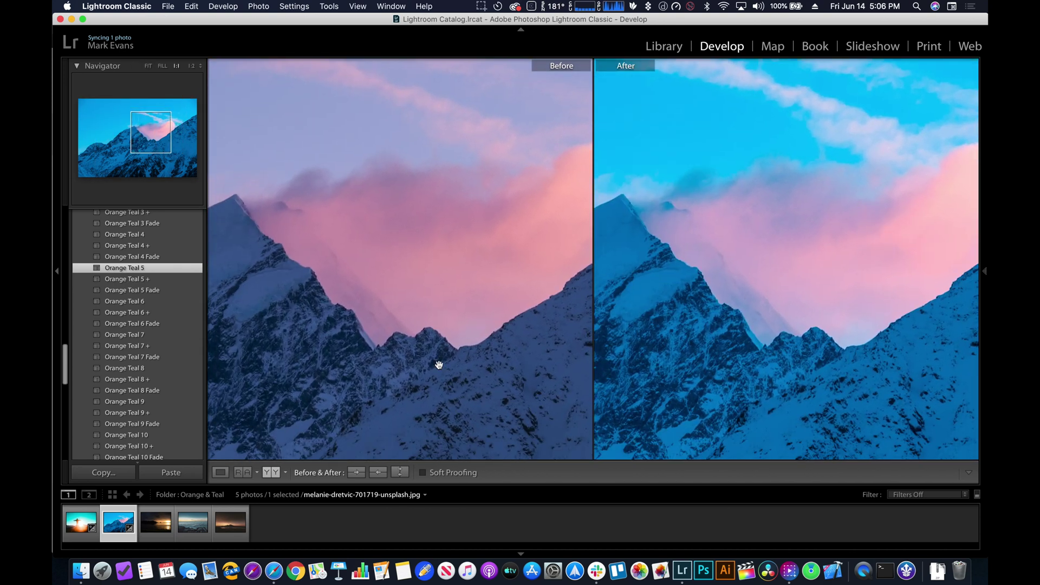
Compare the mountain photo in a split before/after view at 1:1, then return to the full single-image view.
{"action": "left_click", "coordinate": [271, 473]}
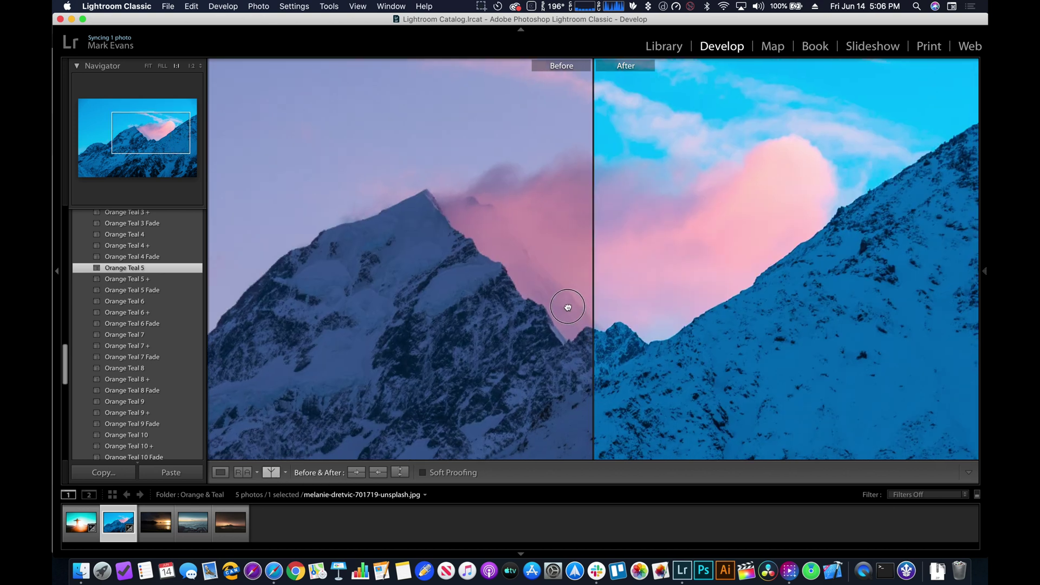
{"action": "left_click_drag", "start_coordinate": [567, 307], "coordinate": [555, 248]}
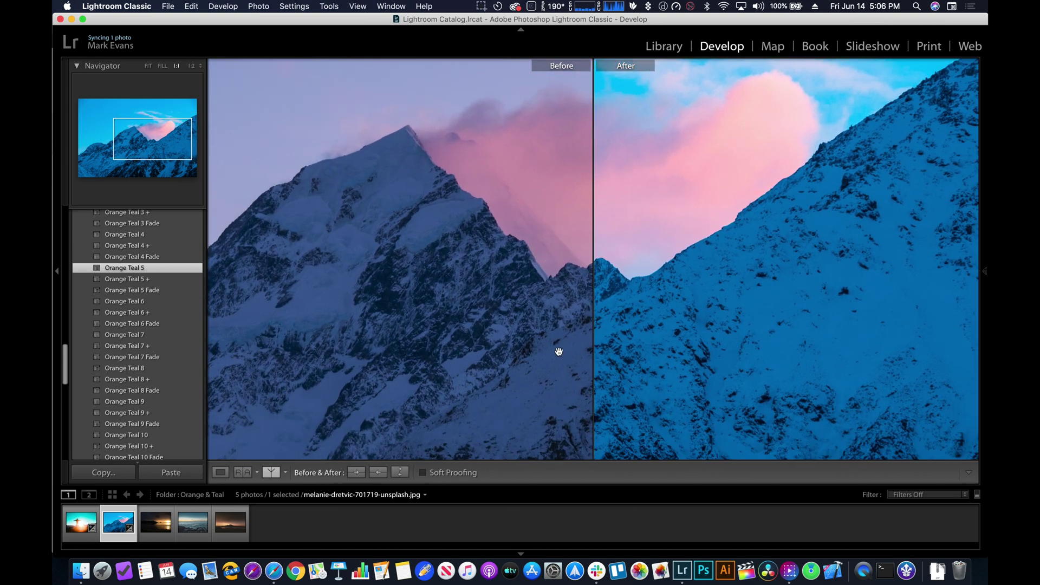
{"action": "key", "text": "y"}
{"action": "key", "text": "y"}
{"action": "key", "text": "y"}
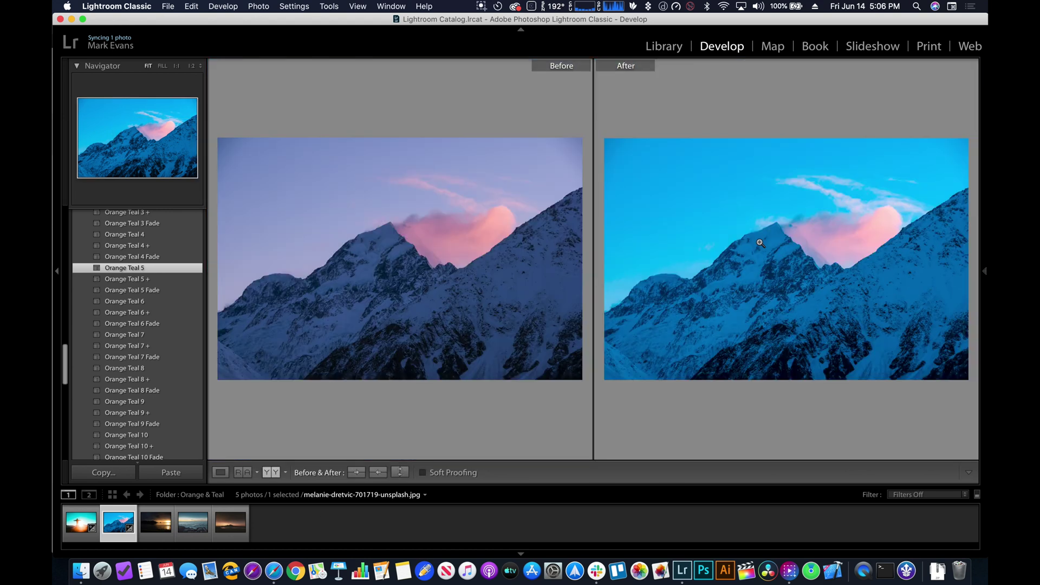
{"action": "key", "text": "y"}
Open the dark sunset bay photo, inspect it at 1:1, preview the Orange Teal presets and apply Orange Teal 2 +.
{"action": "key", "text": "Right"}
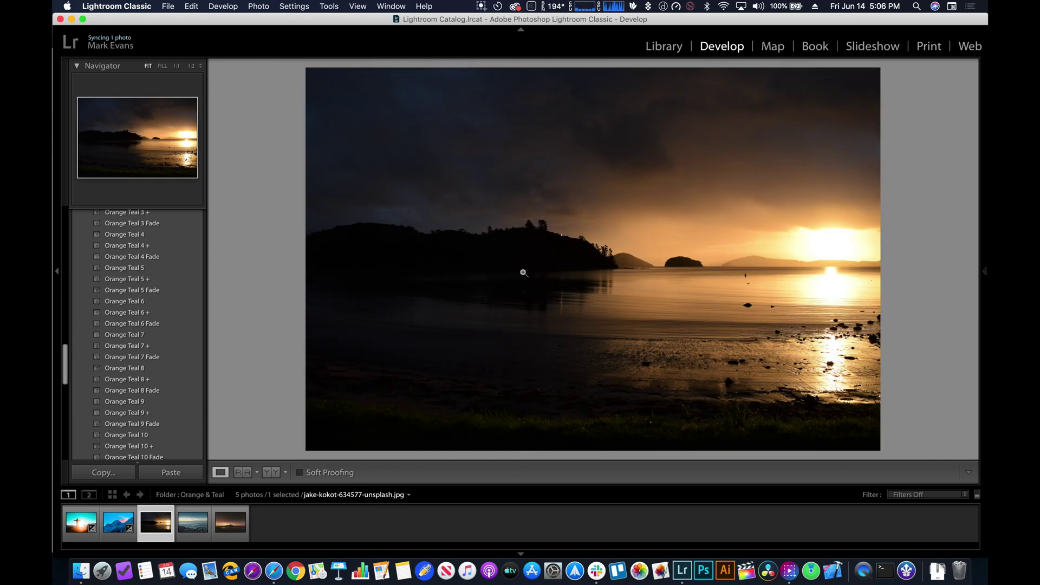
{"action": "left_click_drag", "start_coordinate": [523, 273], "coordinate": [419, 211]}
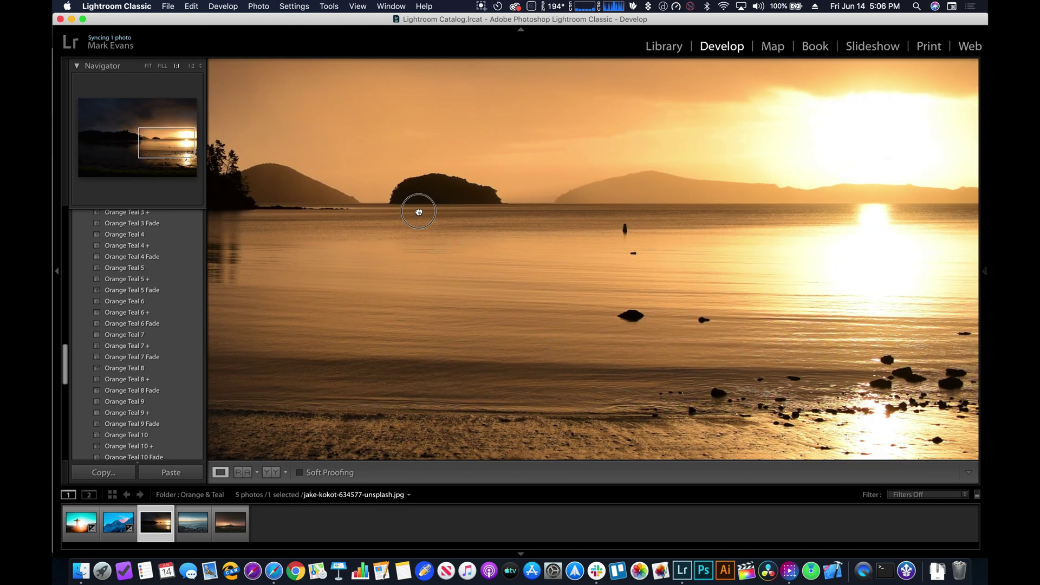
{"action": "left_click", "coordinate": [559, 221]}
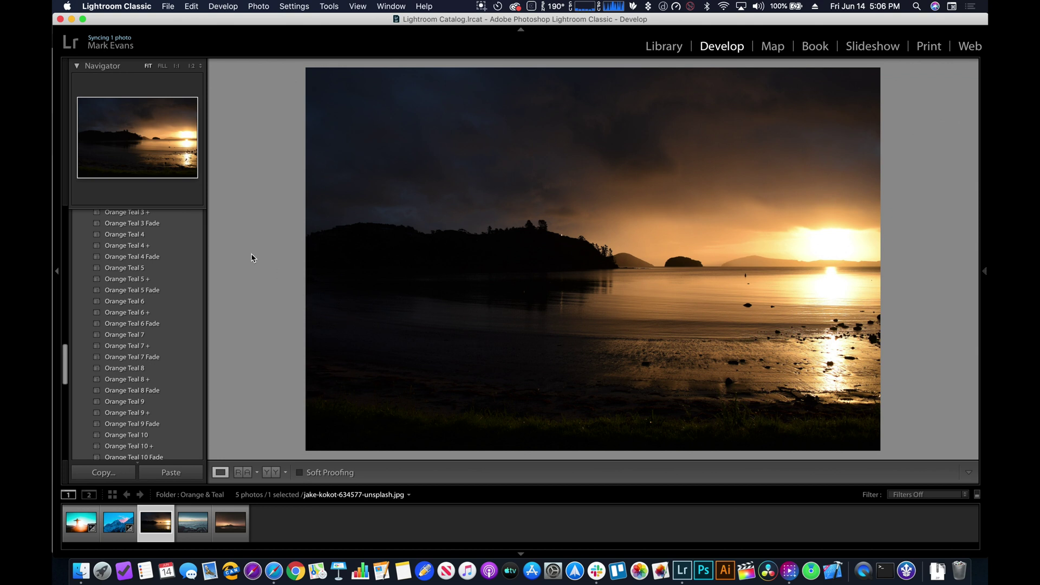
{"action": "scroll", "coordinate": [136, 244], "scroll_direction": "up", "scroll_amount": 2}
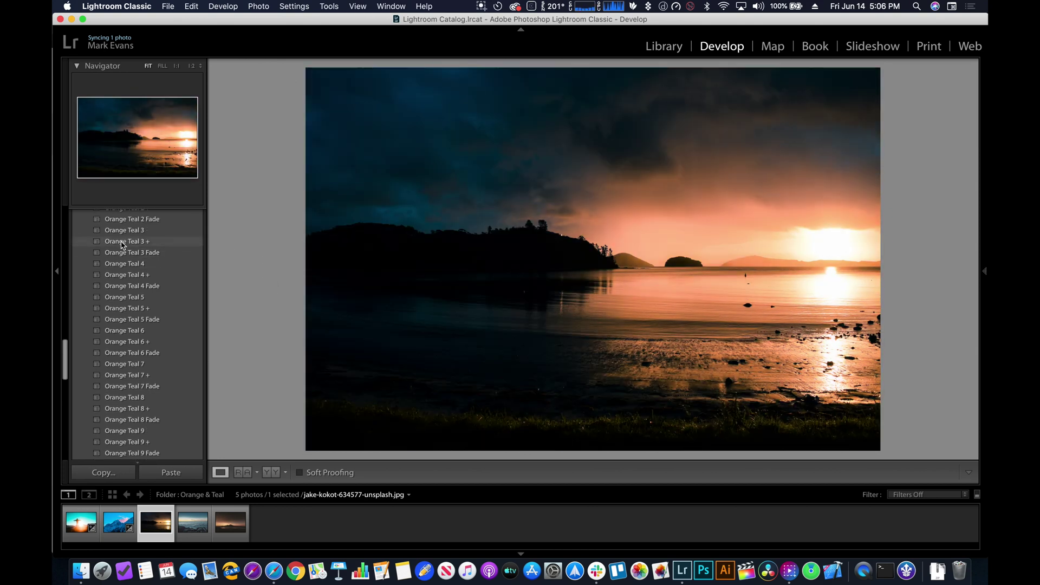
{"action": "scroll", "coordinate": [138, 238], "scroll_direction": "up", "scroll_amount": 4}
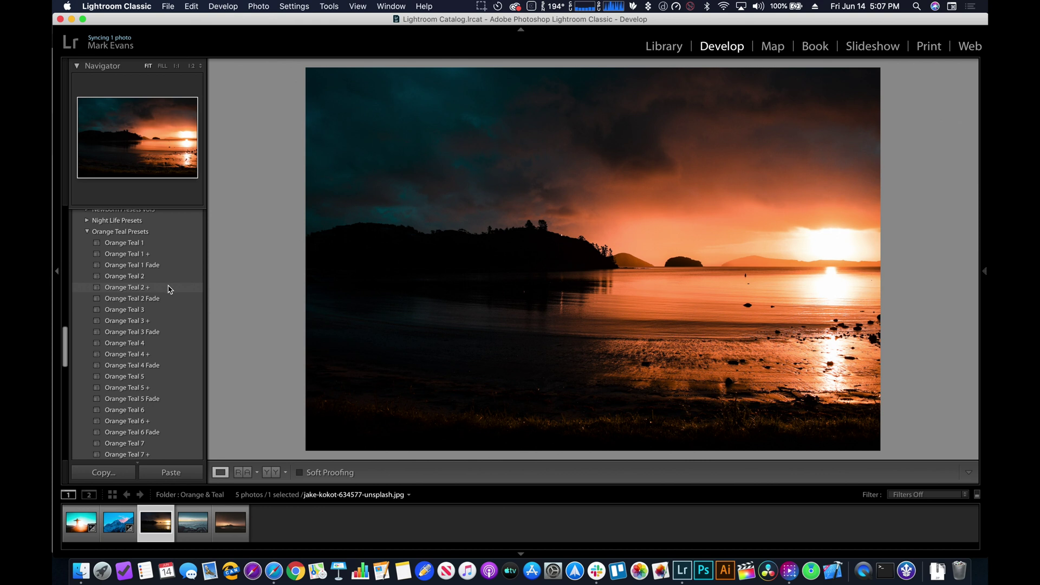
{"action": "left_click", "coordinate": [170, 292]}
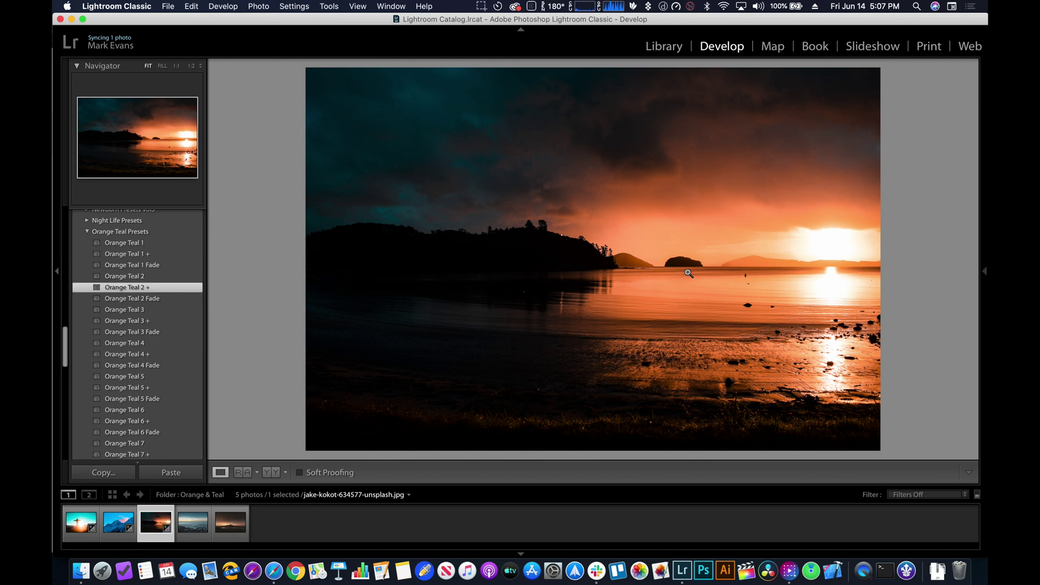
Compare the sunset bay photo before and after the preset side by side, examining the dark hills and islands at 1:1.
{"action": "key", "text": "y"}
{"action": "left_click", "coordinate": [694, 246]}
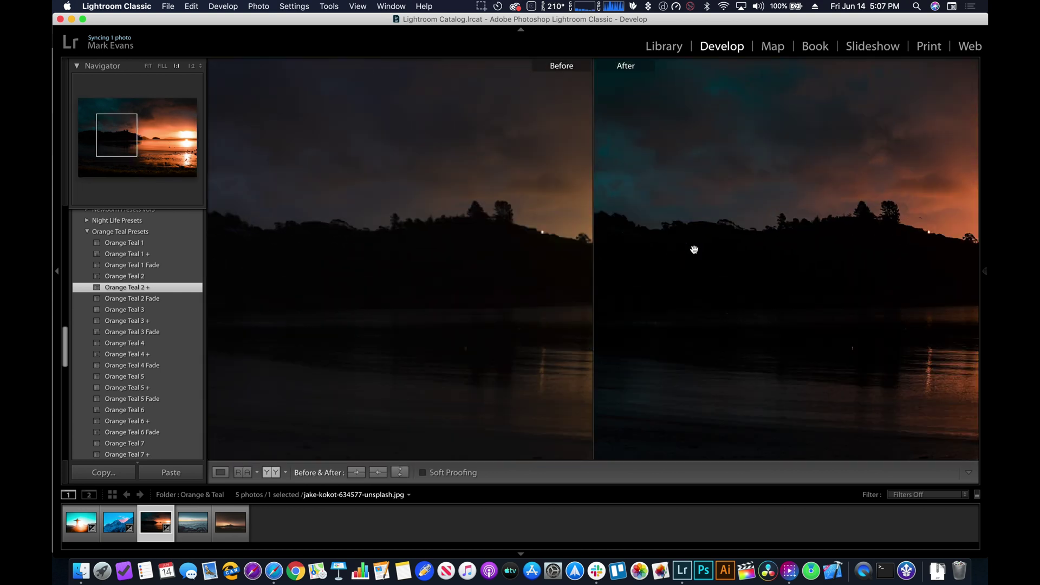
{"action": "left_click_drag", "start_coordinate": [694, 246], "coordinate": [347, 296]}
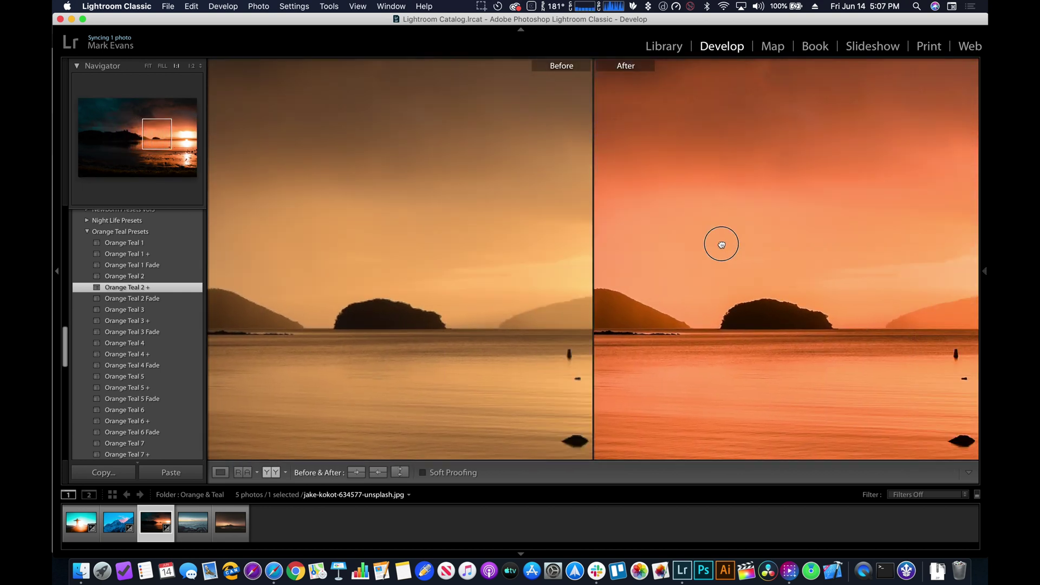
{"action": "left_click_drag", "start_coordinate": [720, 241], "coordinate": [460, 260]}
{"action": "left_click", "coordinate": [460, 260]}
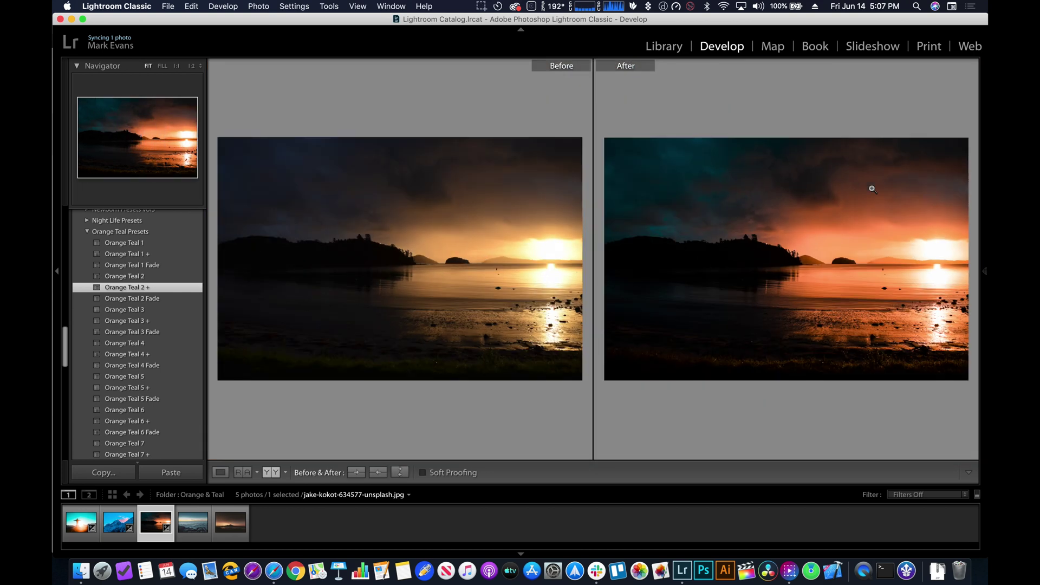
Compare the bay photo's bright sunset and dark sky before and after the preset at Fill zoom, then change the zoom to 1:3.
{"action": "left_click", "coordinate": [642, 249]}
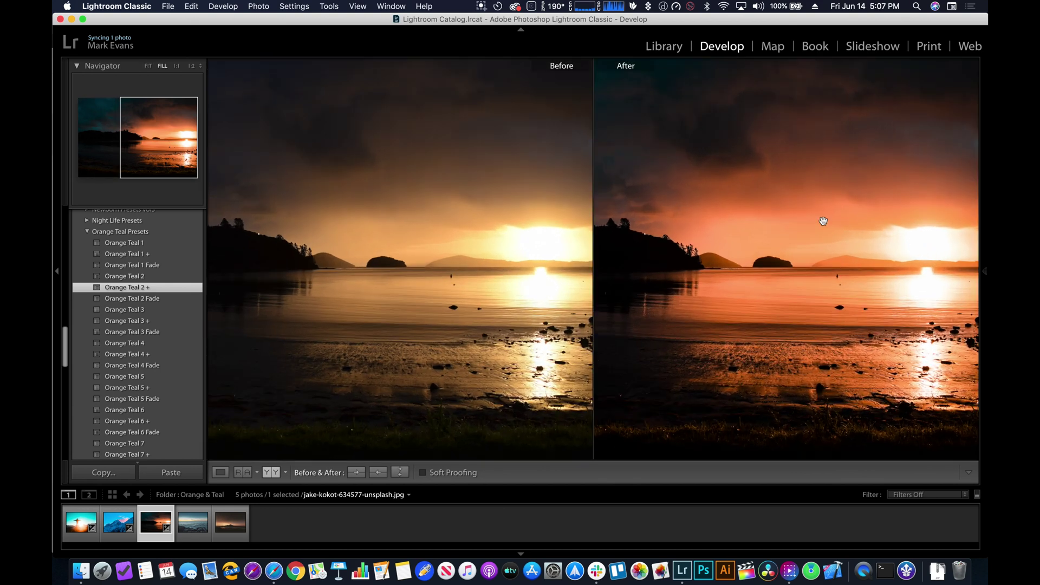
{"action": "left_click_drag", "start_coordinate": [667, 302], "coordinate": [700, 301]}
{"action": "left_click_drag", "start_coordinate": [601, 267], "coordinate": [788, 276]}
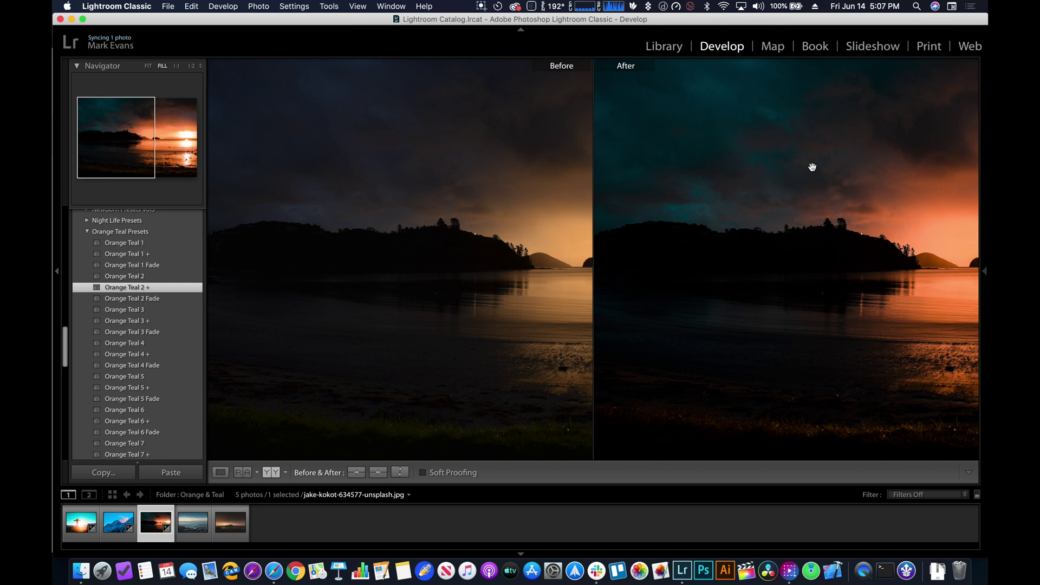
{"action": "left_click_drag", "start_coordinate": [699, 153], "coordinate": [768, 159]}
{"action": "key", "text": "super+minus"}
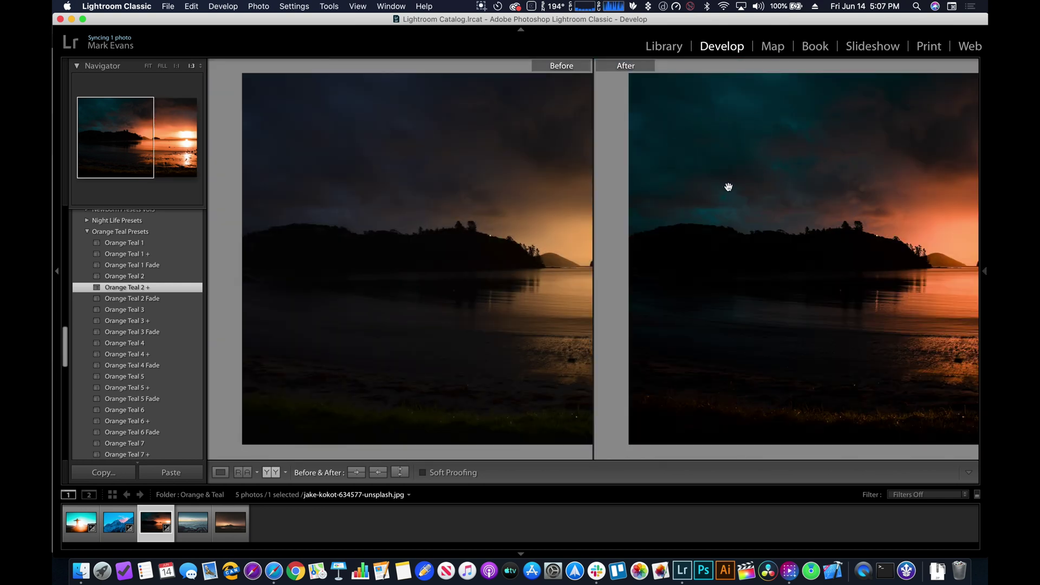
Compare the bay photo's dark hills, sky and sunset before and after the preset at 1:3, then return to the single-image view.
{"action": "left_click_drag", "start_coordinate": [729, 187], "coordinate": [758, 216]}
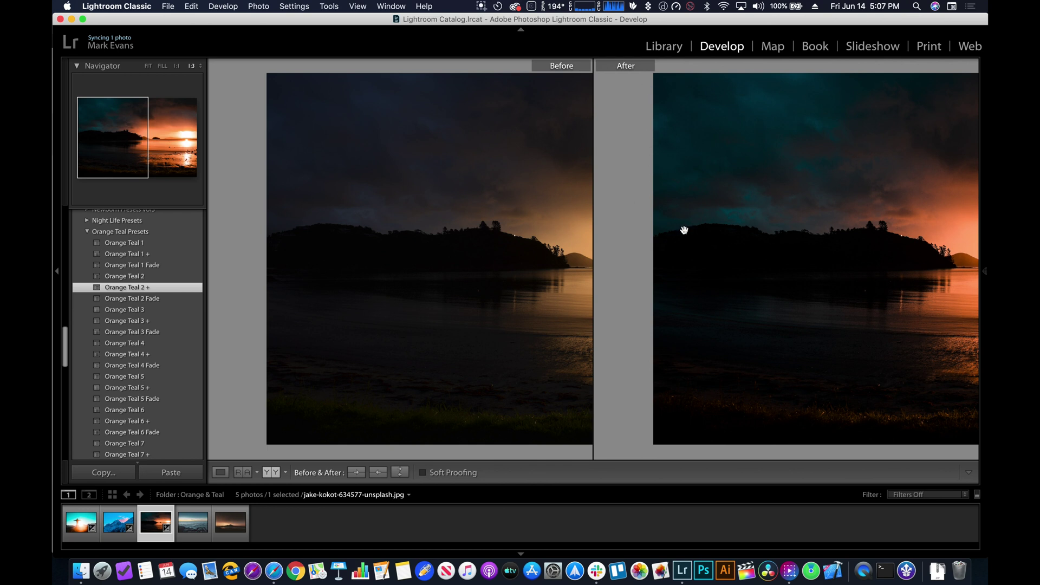
{"action": "left_click_drag", "start_coordinate": [684, 230], "coordinate": [750, 281]}
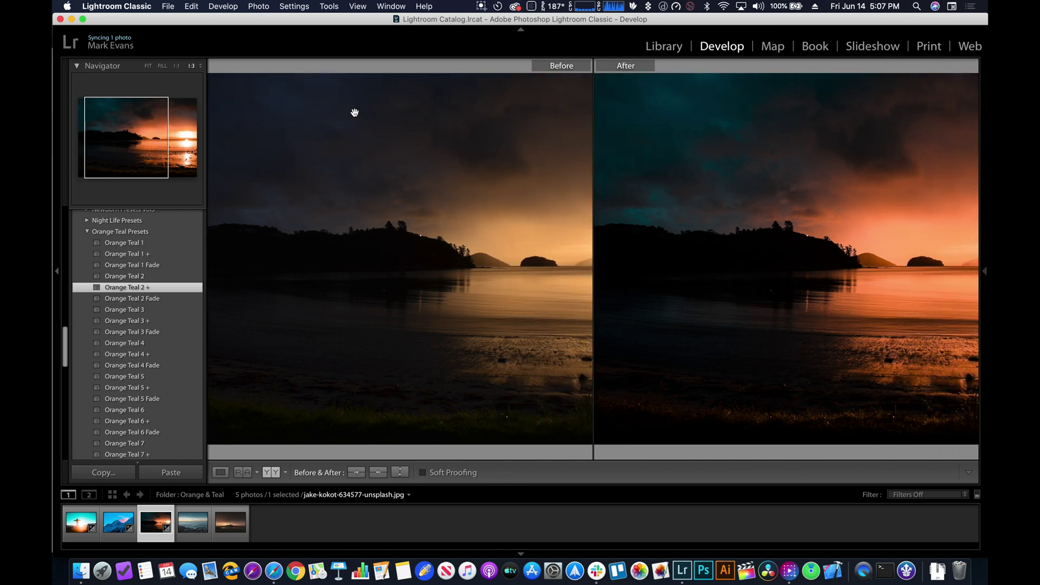
{"action": "left_click_drag", "start_coordinate": [317, 196], "coordinate": [355, 204]}
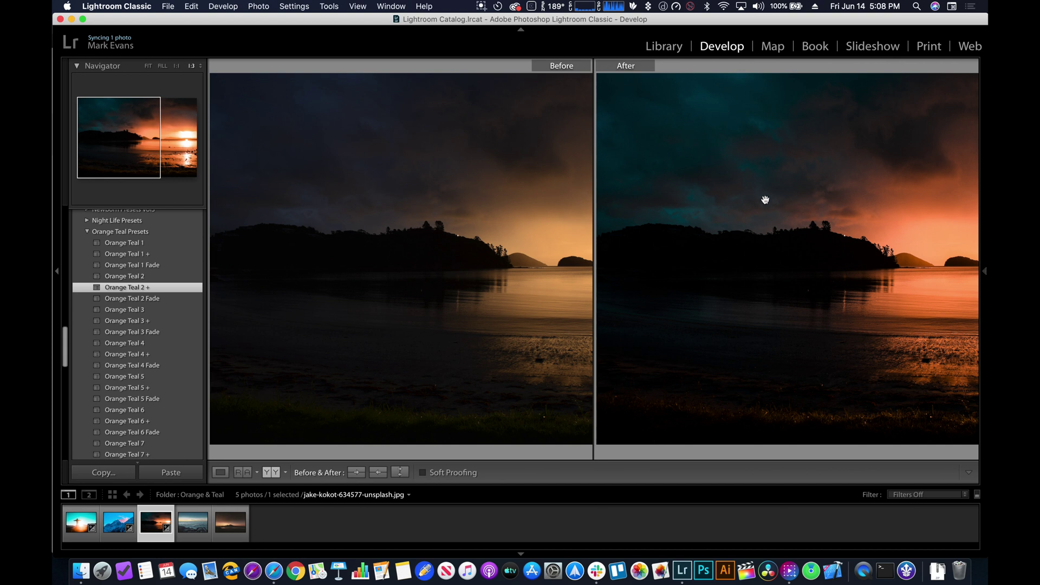
{"action": "left_click_drag", "start_coordinate": [764, 199], "coordinate": [671, 200]}
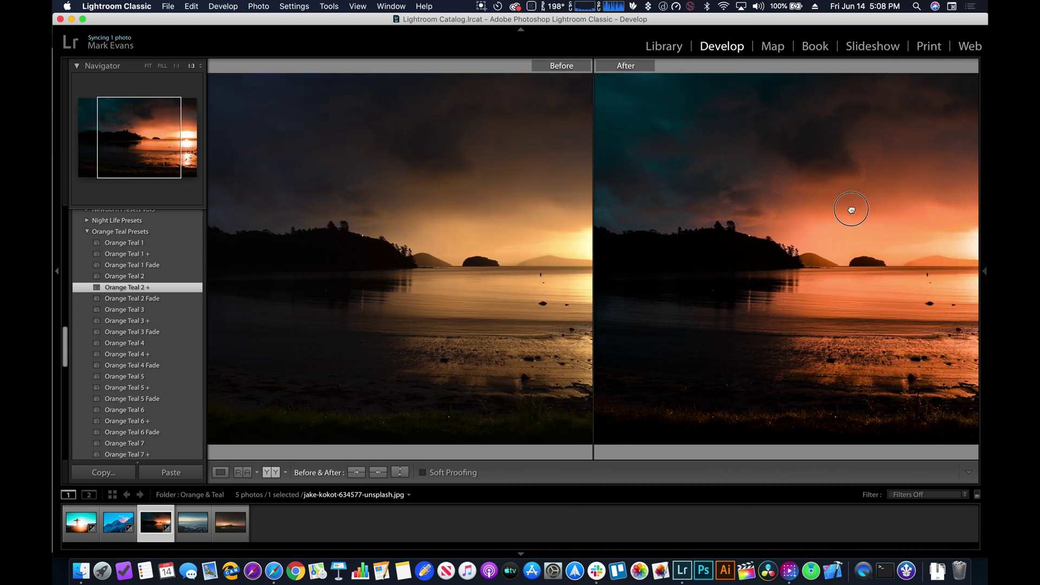
{"action": "left_click_drag", "start_coordinate": [851, 210], "coordinate": [861, 210]}
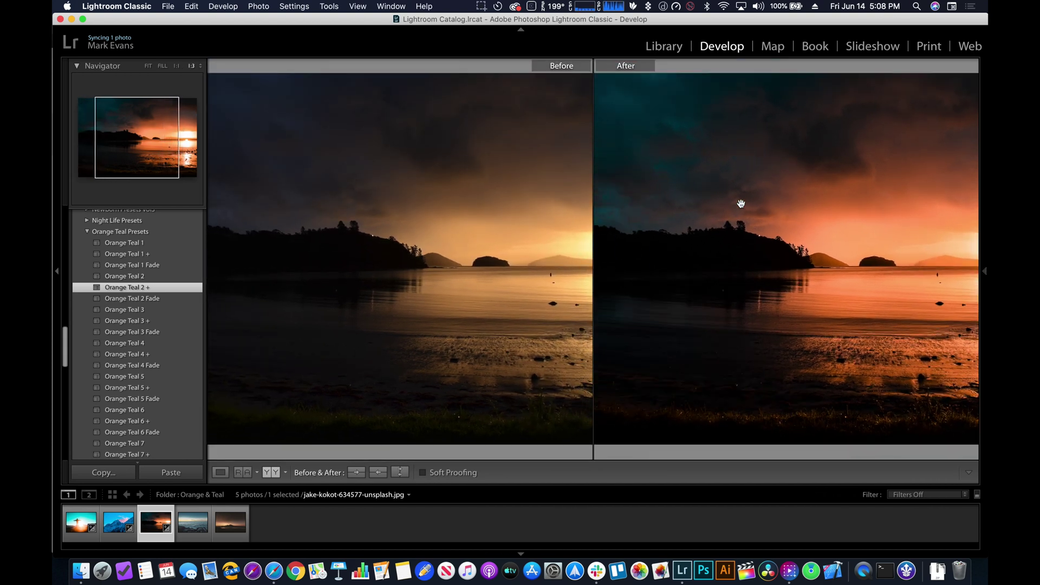
{"action": "key", "text": "y"}
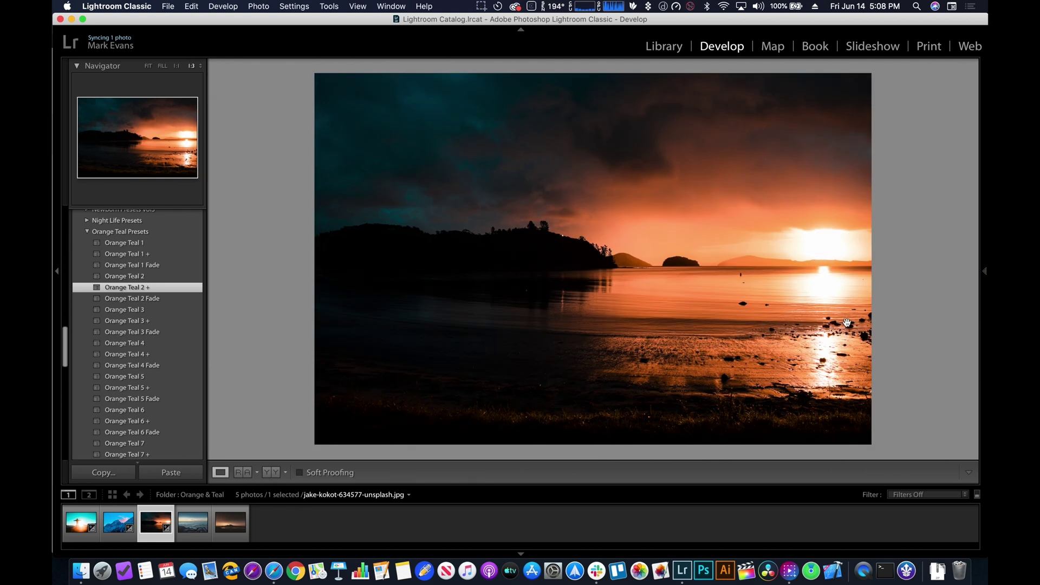
Open the seascape photo with the foreground rocks, enlarge it to Fill zoom and apply the Orange Teal 1 preset.
{"action": "key", "text": "Right"}
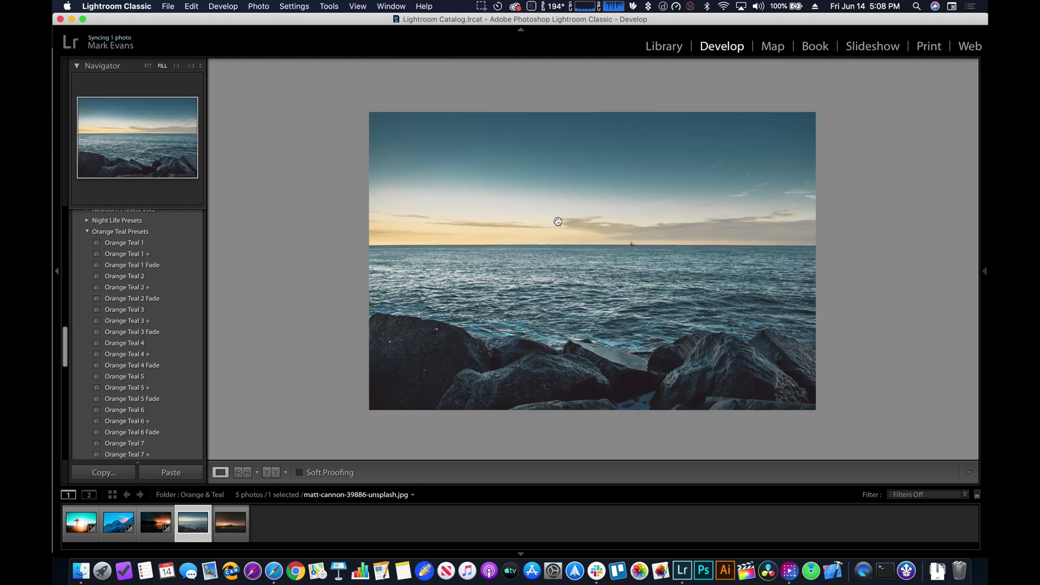
{"action": "key", "text": "z"}
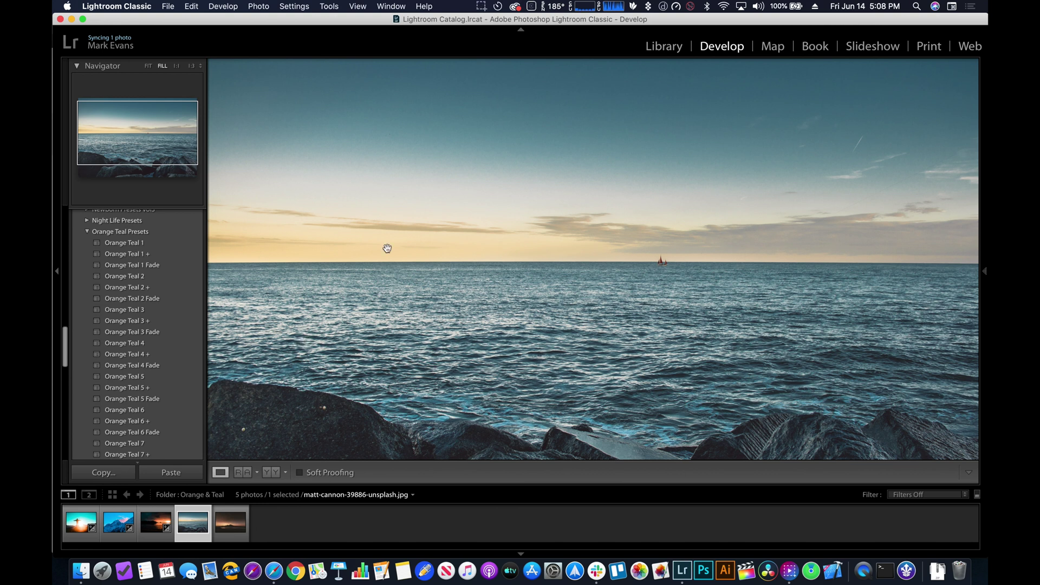
{"action": "left_click", "coordinate": [124, 243]}
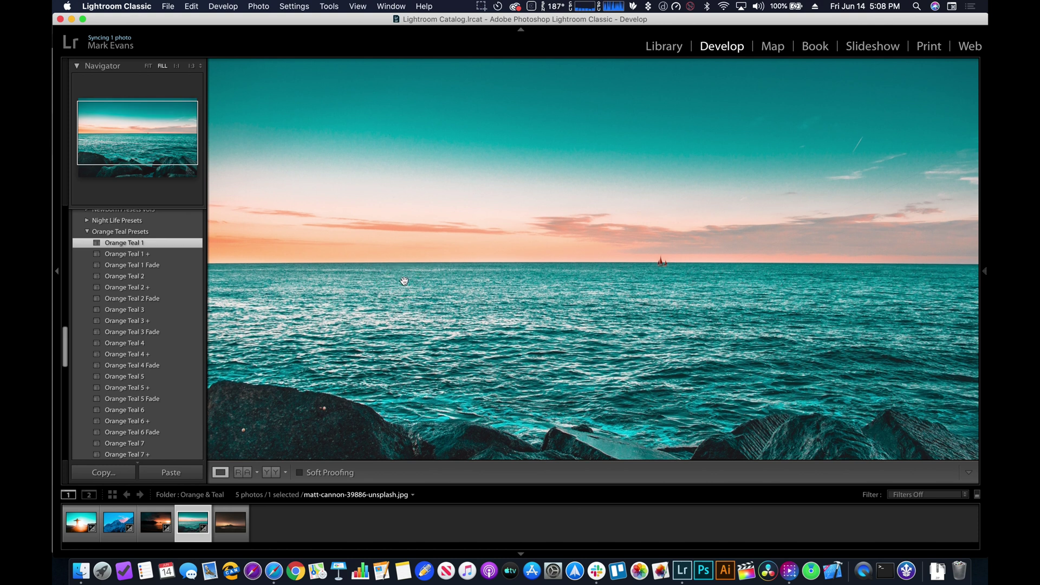
Compare the seascape before and after the preset side by side, examining the sailboat and water at 1:1, then return to the single-image view.
{"action": "key", "text": "y"}
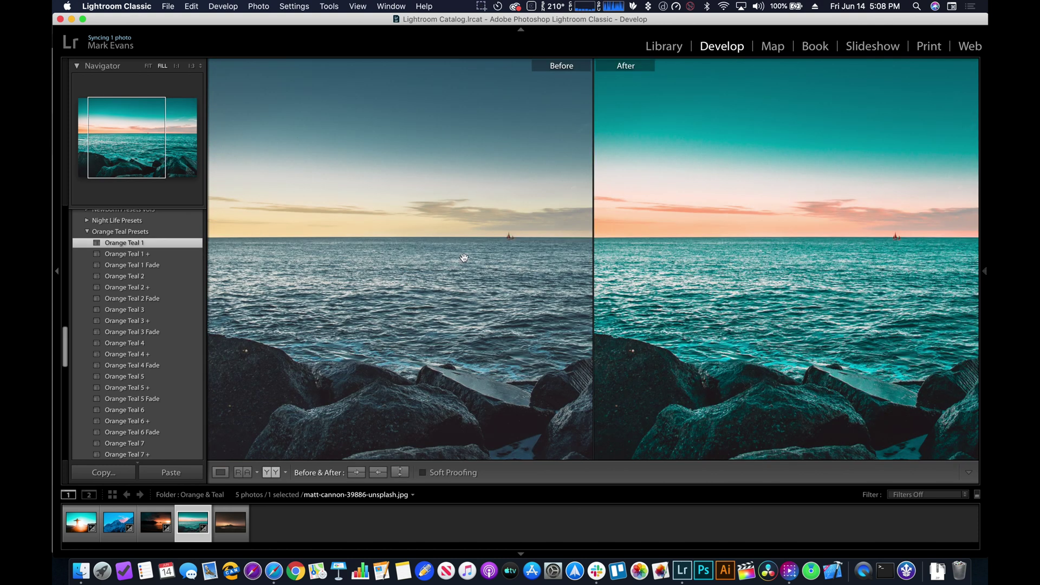
{"action": "left_click_drag", "start_coordinate": [464, 258], "coordinate": [441, 259]}
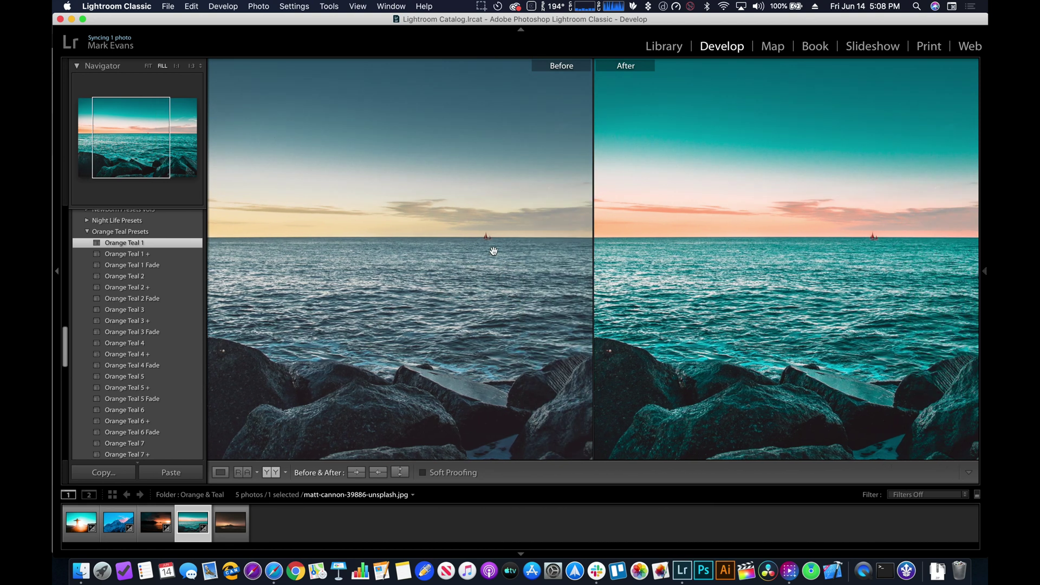
{"action": "left_click", "coordinate": [498, 250]}
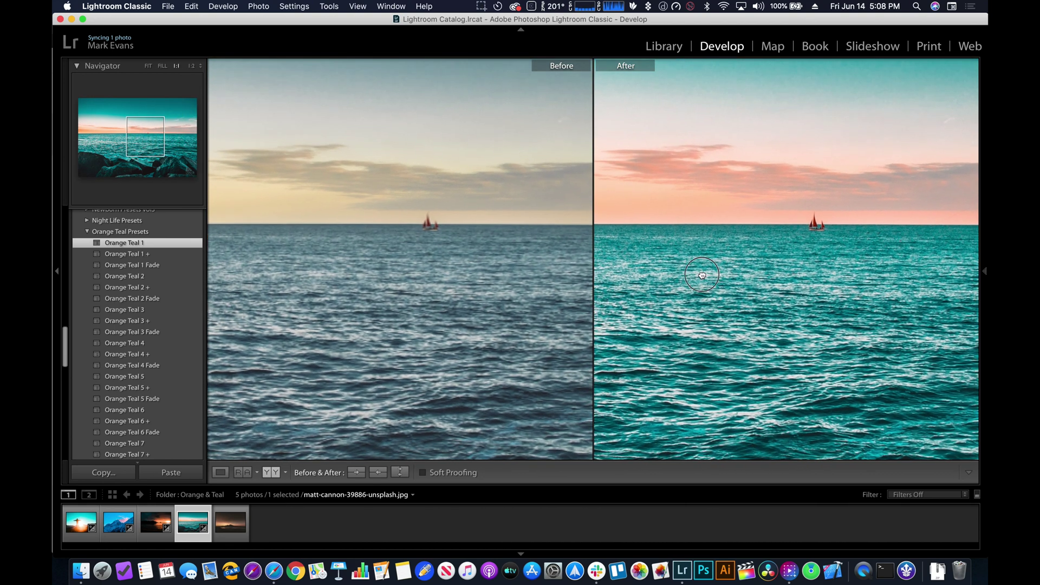
{"action": "left_click_drag", "start_coordinate": [660, 296], "coordinate": [754, 252]}
{"action": "left_click", "coordinate": [754, 252]}
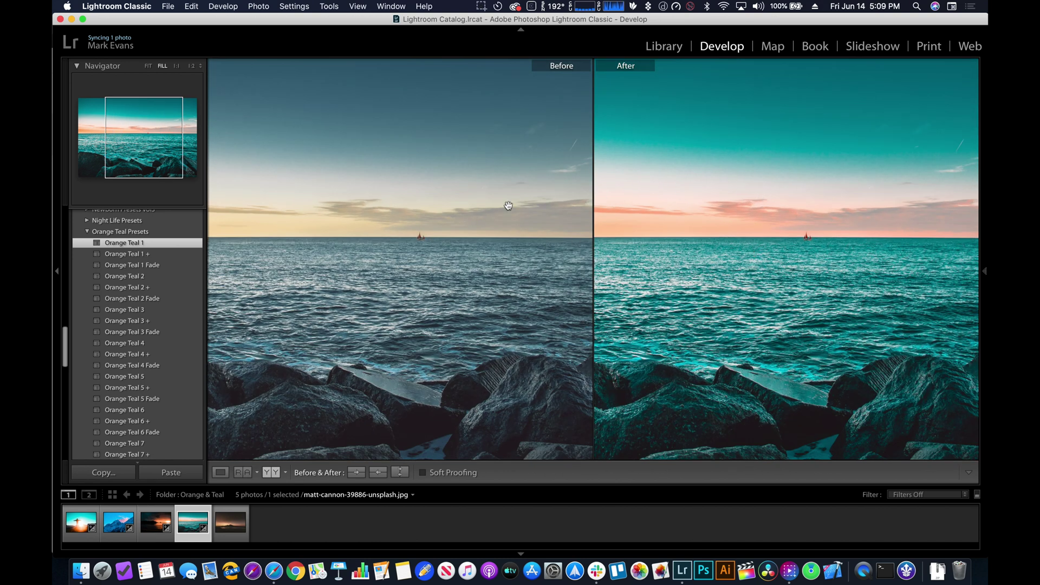
{"action": "key", "text": "y"}
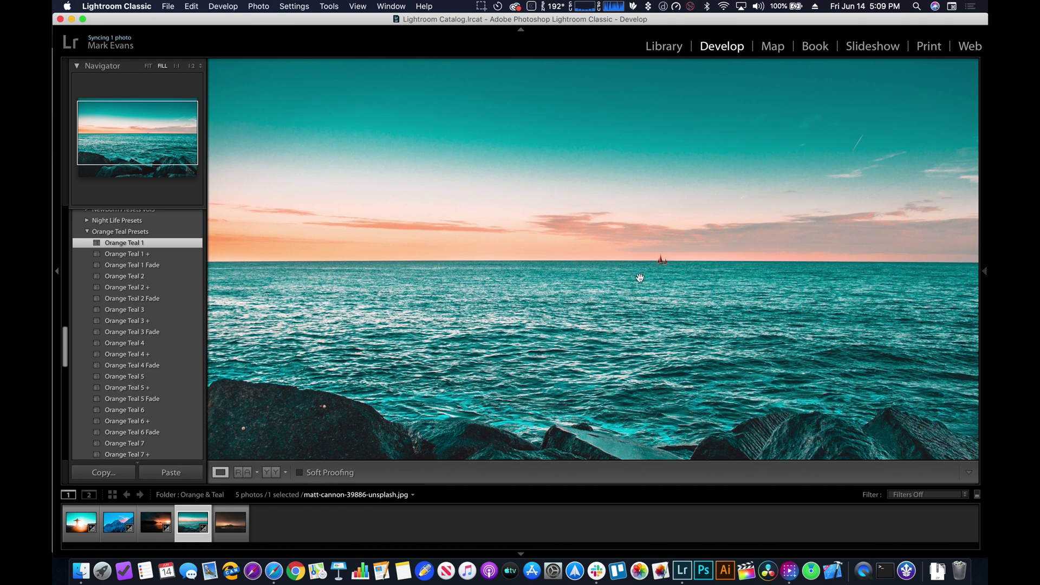
Open the dusk volcano and lake photo in a side-by-side before/after view and apply the Orange Teal 10 Fade preset.
{"action": "left_click", "coordinate": [243, 529]}
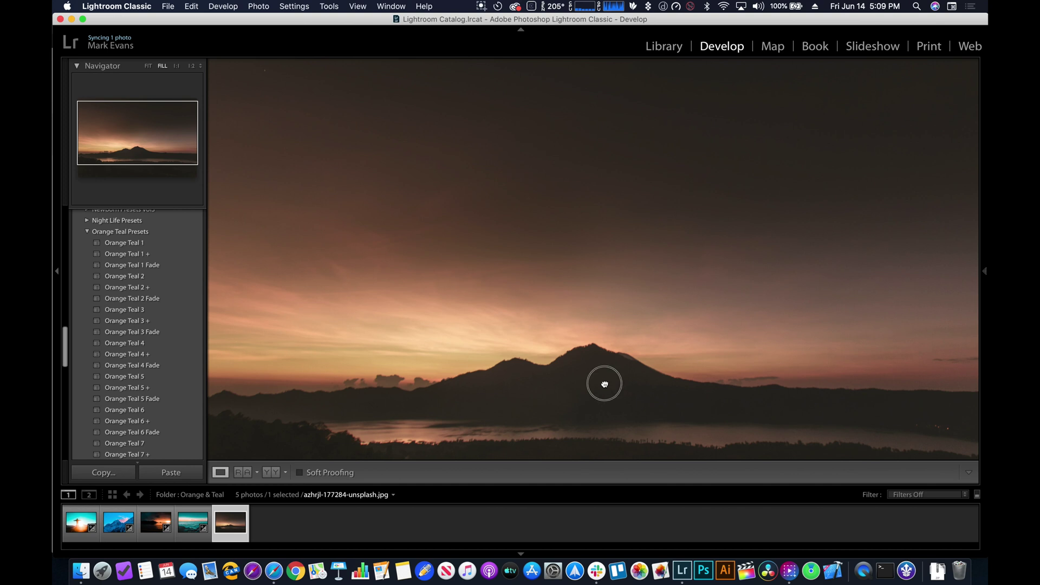
{"action": "key", "text": "y"}
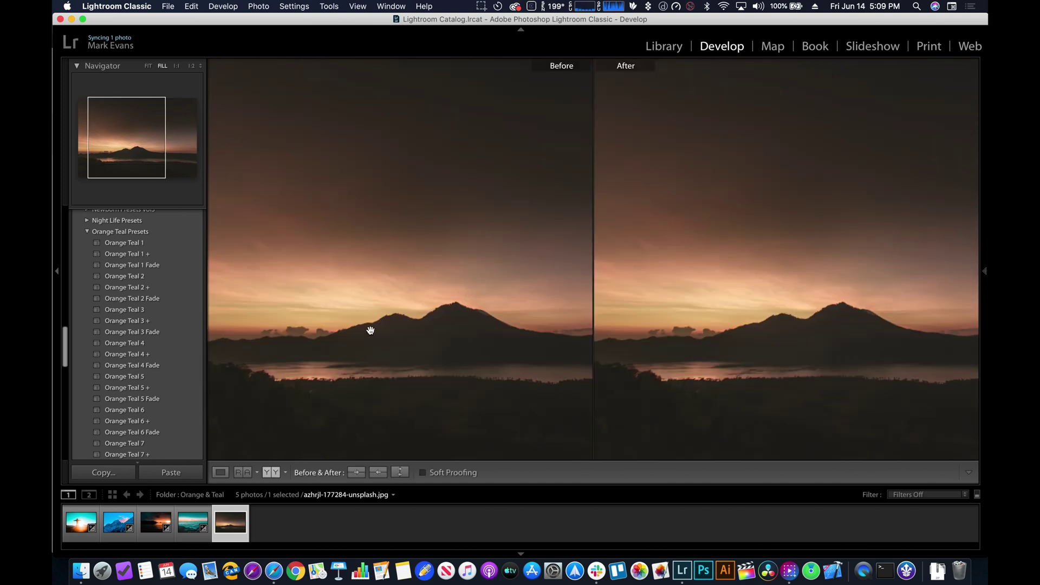
{"action": "left_click_drag", "start_coordinate": [387, 312], "coordinate": [388, 336]}
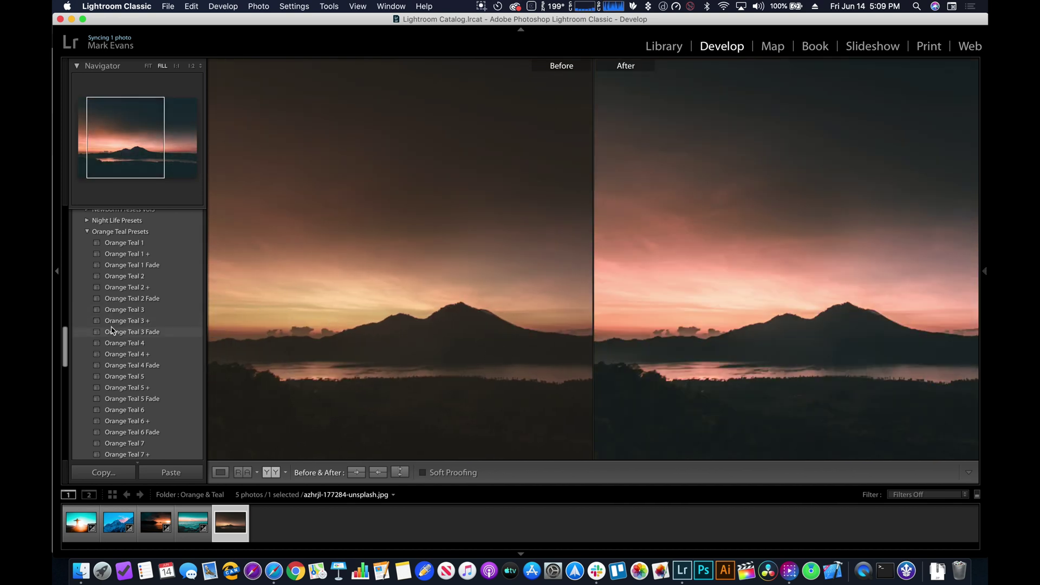
{"action": "scroll", "coordinate": [115, 327], "scroll_direction": "down", "scroll_amount": 5}
{"action": "scroll", "coordinate": [125, 325], "scroll_direction": "down", "scroll_amount": 10}
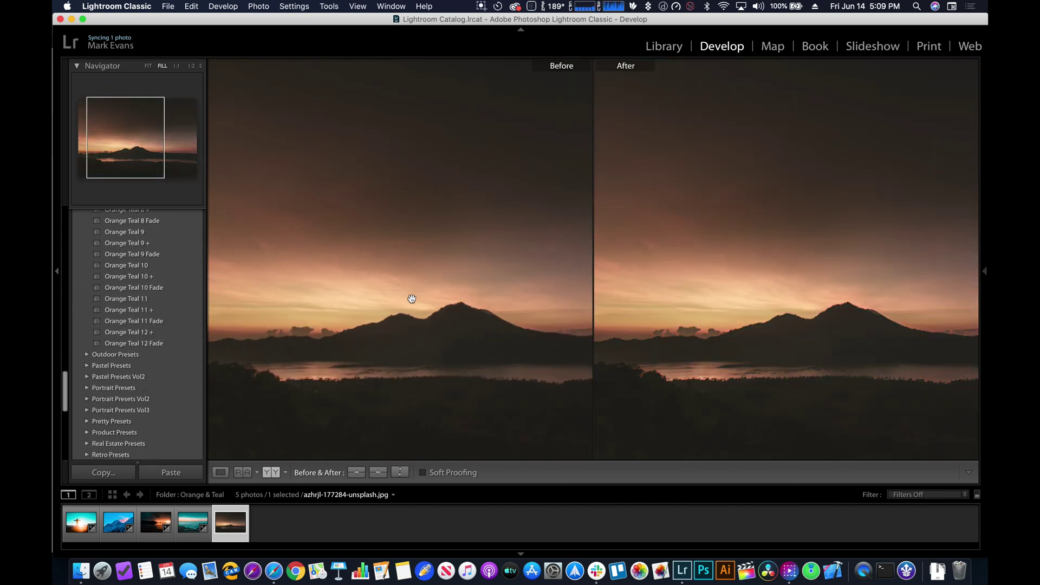
{"action": "left_click", "coordinate": [170, 288]}
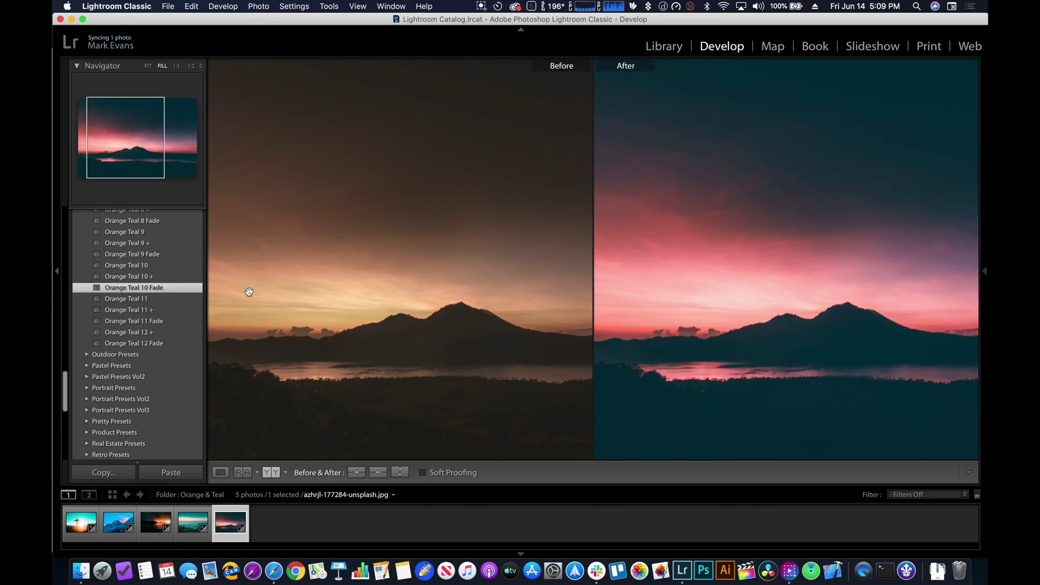
Examine the volcano photo's sky, ridge and lake before and after the preset at Fill zoom, then return to the single-image view.
{"action": "left_click_drag", "start_coordinate": [788, 339], "coordinate": [907, 337]}
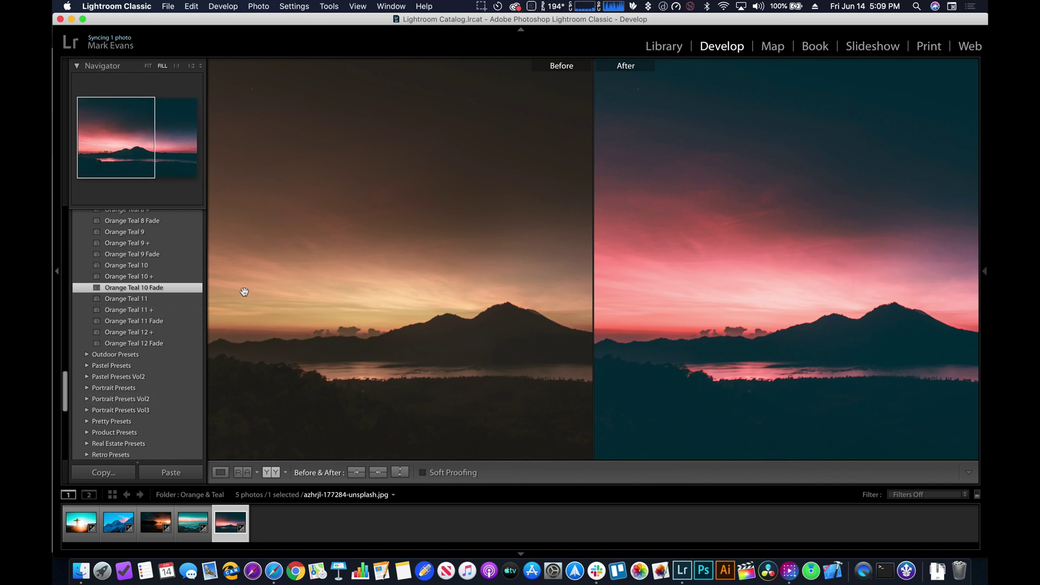
{"action": "left_click_drag", "start_coordinate": [767, 351], "coordinate": [745, 325]}
{"action": "left_click_drag", "start_coordinate": [897, 404], "coordinate": [806, 269]}
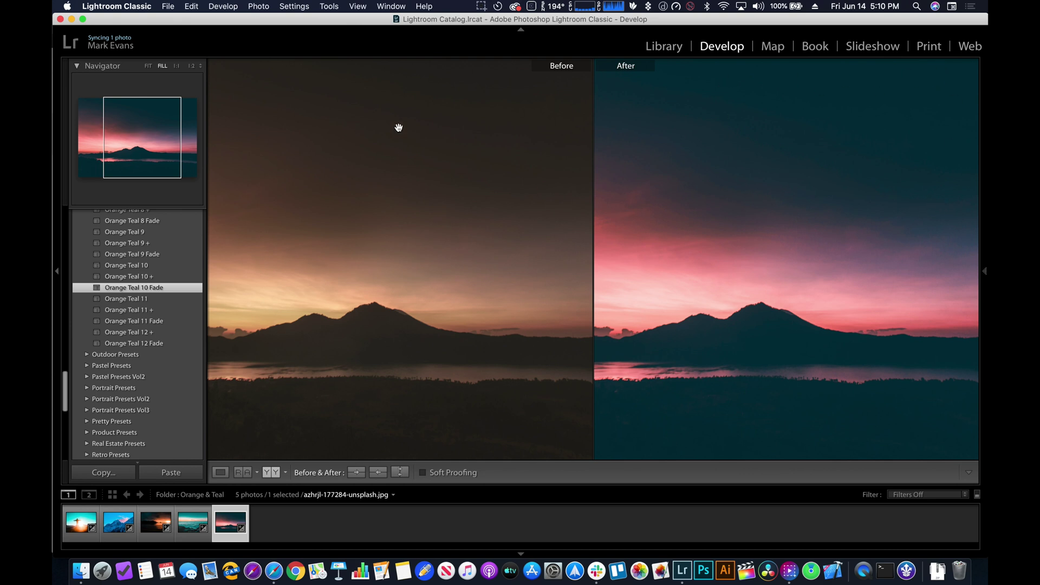
{"action": "left_click_drag", "start_coordinate": [248, 295], "coordinate": [343, 303]}
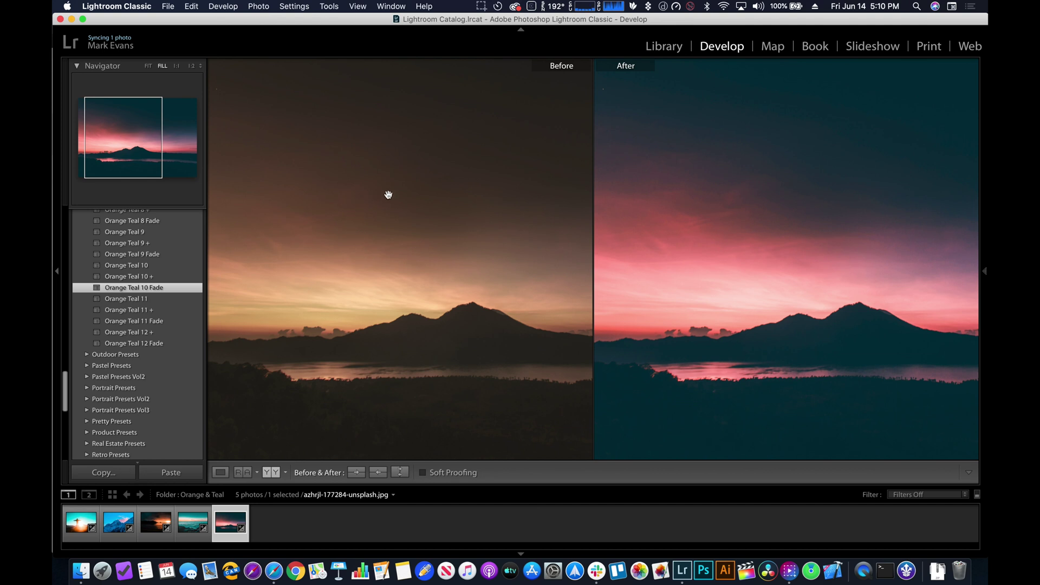
{"action": "left_click", "coordinate": [441, 128]}
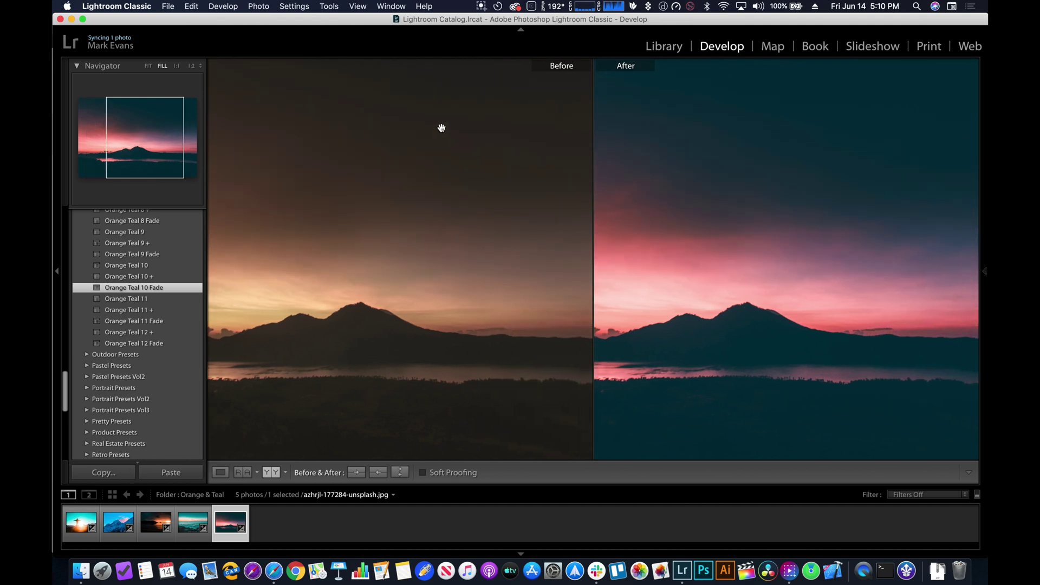
{"action": "left_click", "coordinate": [771, 283]}
{"action": "left_click", "coordinate": [798, 211]}
{"action": "left_click", "coordinate": [778, 253]}
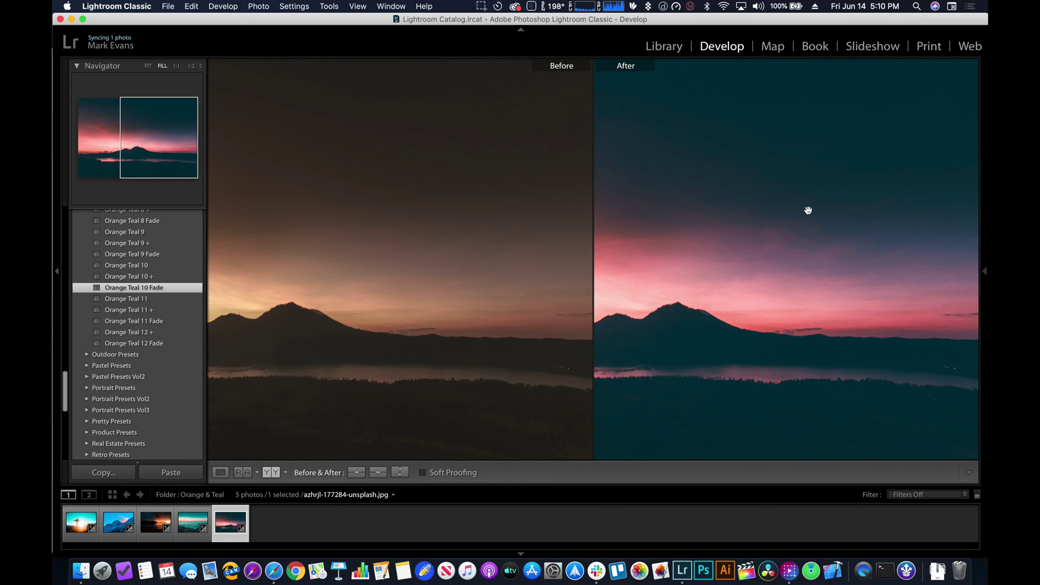
{"action": "key", "text": "y"}
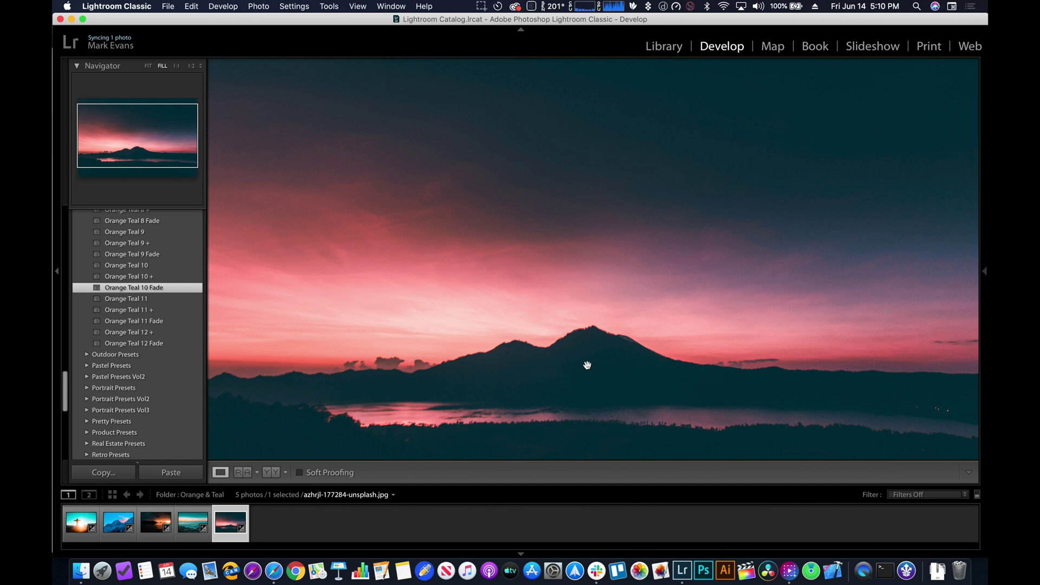
Reopen the volcano photo's before/after comparison, inspect the peak and lake at closer zoom, then restore the single-image view.
{"action": "key", "text": "y"}
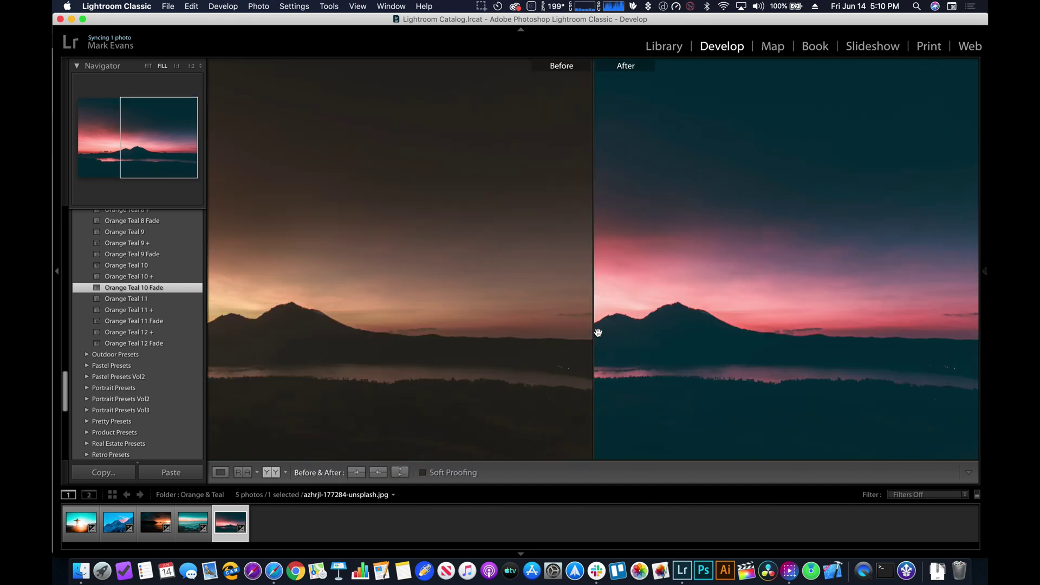
{"action": "left_click", "coordinate": [703, 327]}
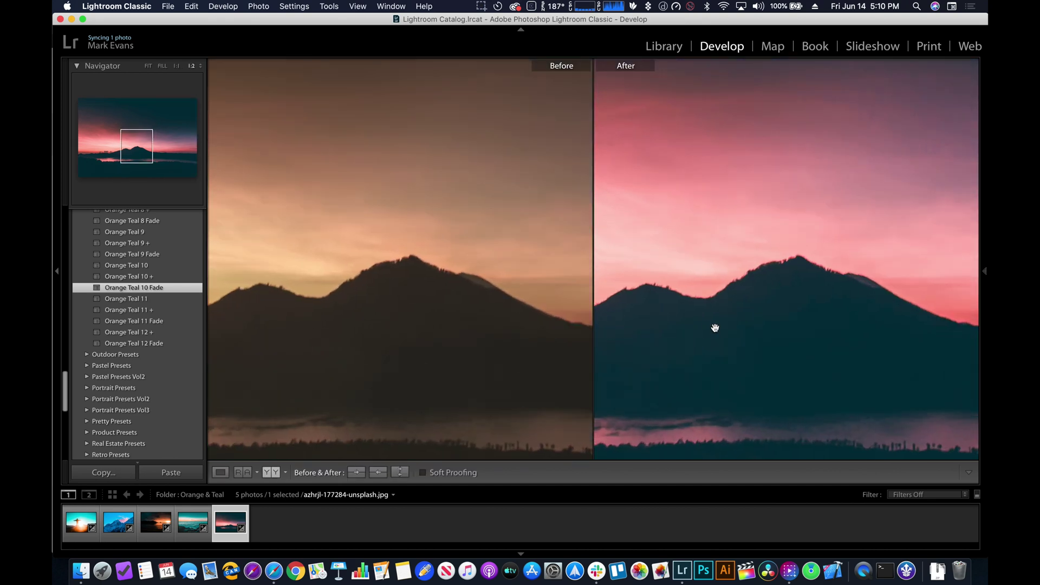
{"action": "key", "text": "super+minus"}
{"action": "left_click_drag", "start_coordinate": [737, 322], "coordinate": [813, 320]}
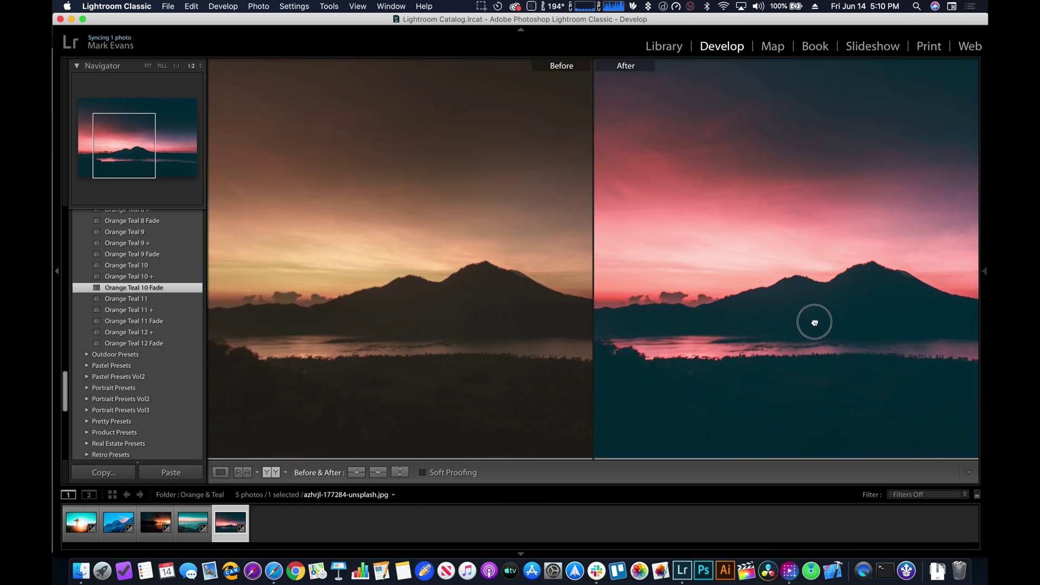
{"action": "left_click", "coordinate": [783, 234]}
{"action": "key", "text": "y"}
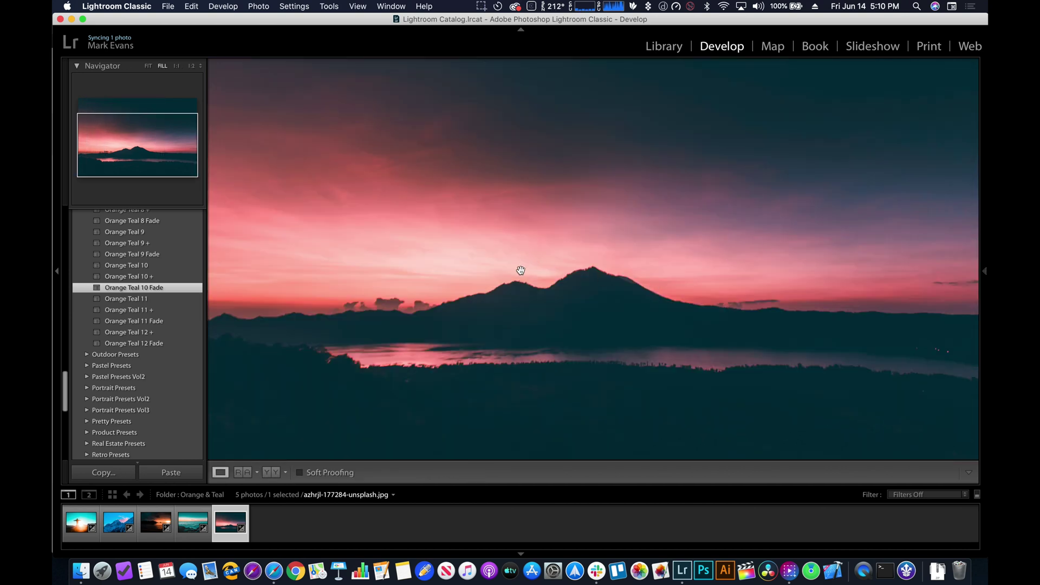
Review the edited photo of the person with outstretched arms and the edited sunset bay photo at Fill zoom.
{"action": "scroll", "coordinate": [126, 293], "scroll_direction": "up", "scroll_amount": 6}
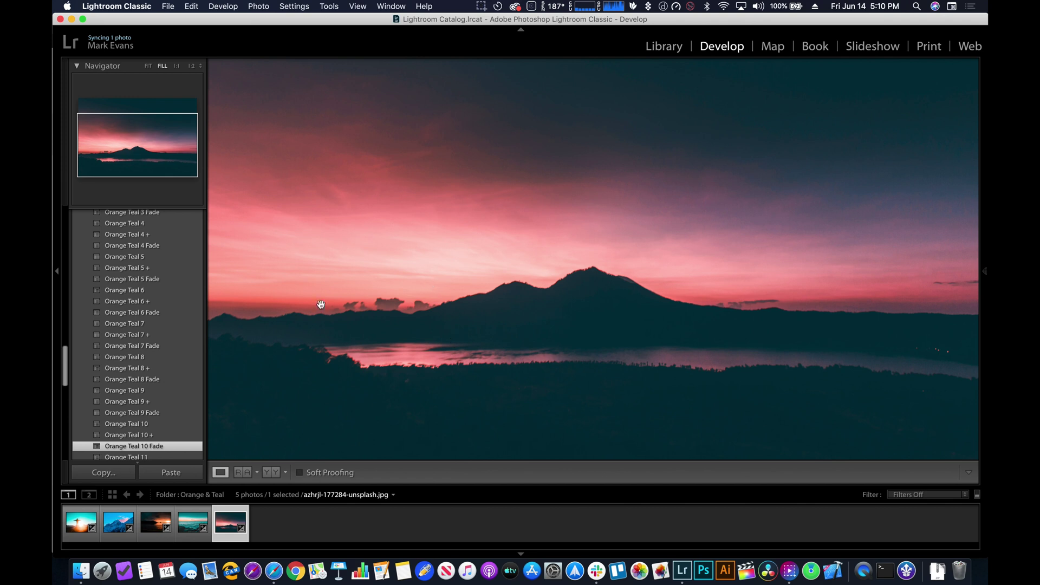
{"action": "left_click", "coordinate": [80, 528]}
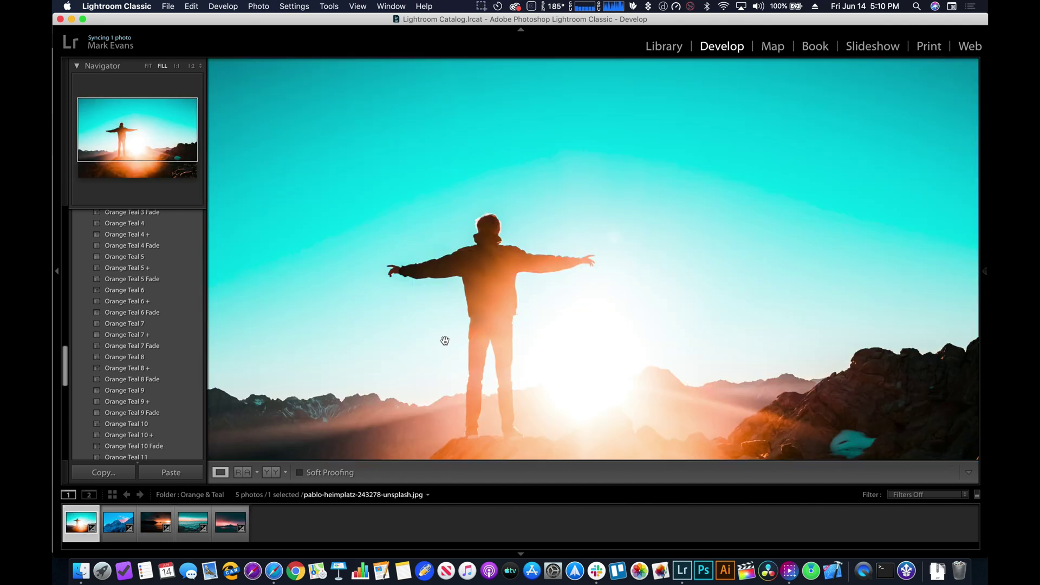
{"action": "left_click_drag", "start_coordinate": [444, 340], "coordinate": [471, 284]}
{"action": "left_click", "coordinate": [156, 523]}
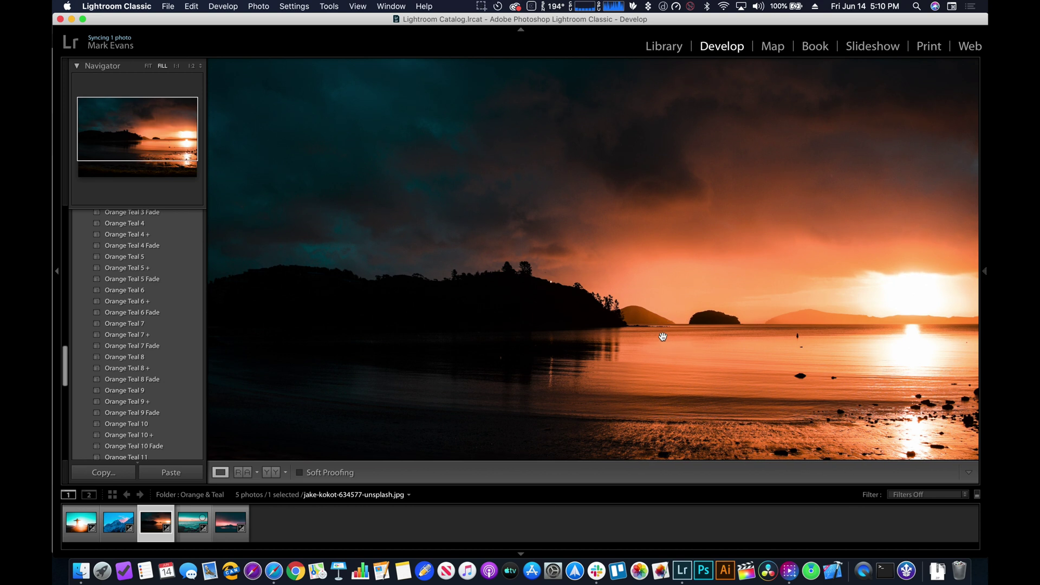
{"action": "left_click_drag", "start_coordinate": [663, 337], "coordinate": [668, 309]}
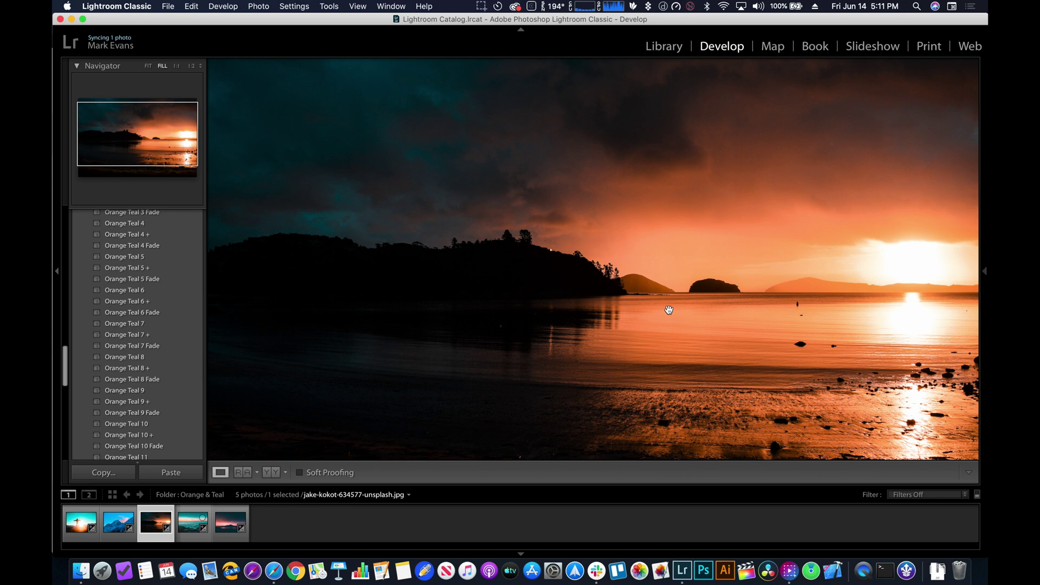
Reopen the edited seascape, compare it side by side with its original, then review the edited version in single-image view.
{"action": "key", "text": "Right"}
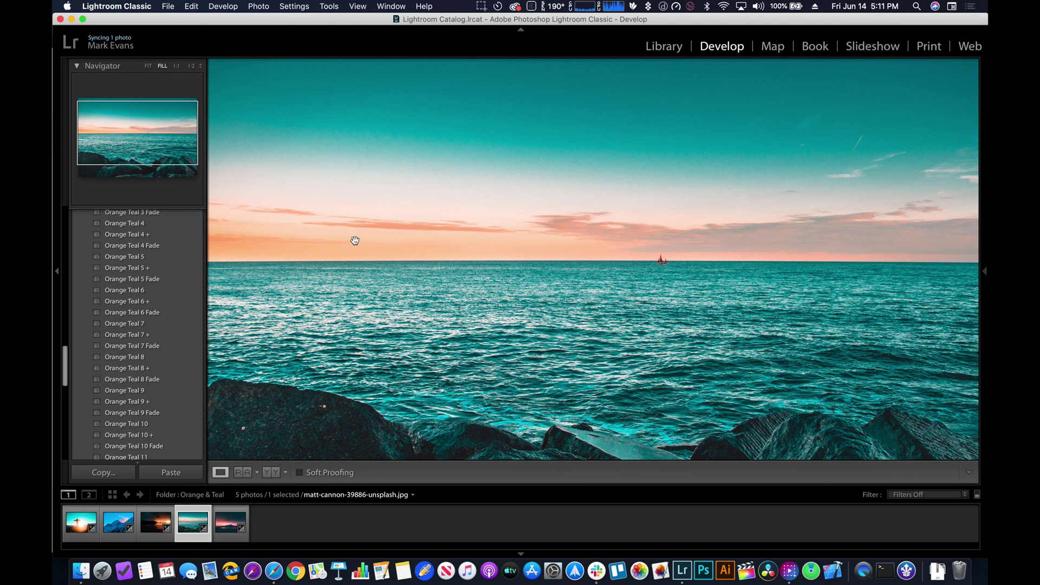
{"action": "key", "text": "y"}
{"action": "left_click_drag", "start_coordinate": [372, 239], "coordinate": [424, 333]}
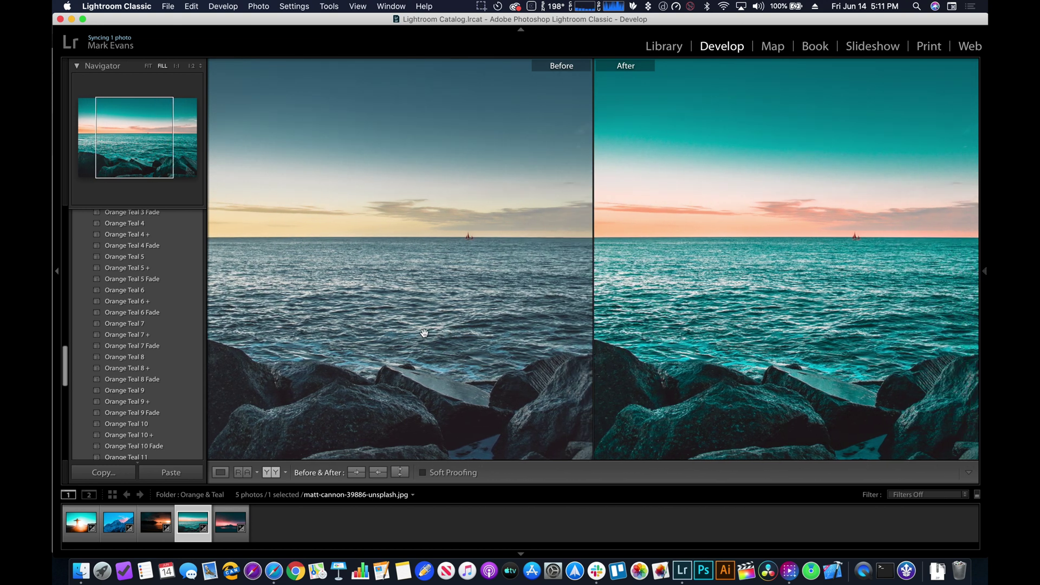
{"action": "key", "text": "y"}
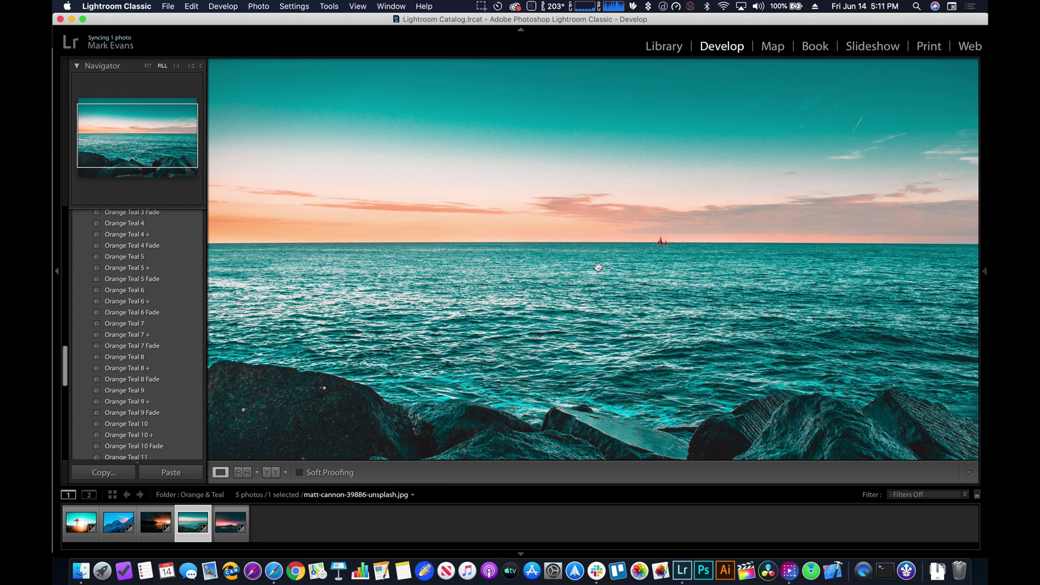
{"action": "left_click_drag", "start_coordinate": [487, 265], "coordinate": [515, 239]}
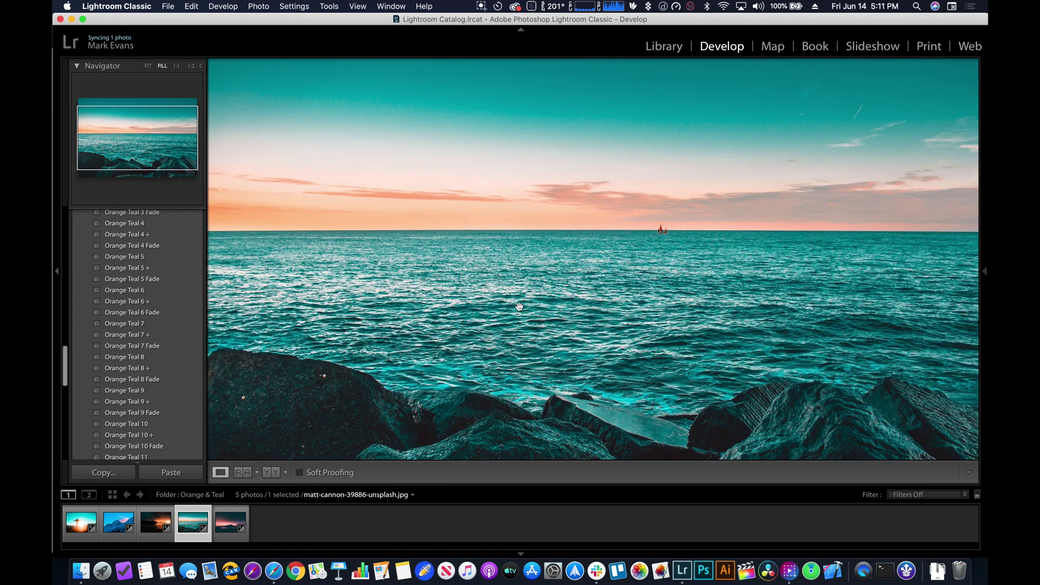